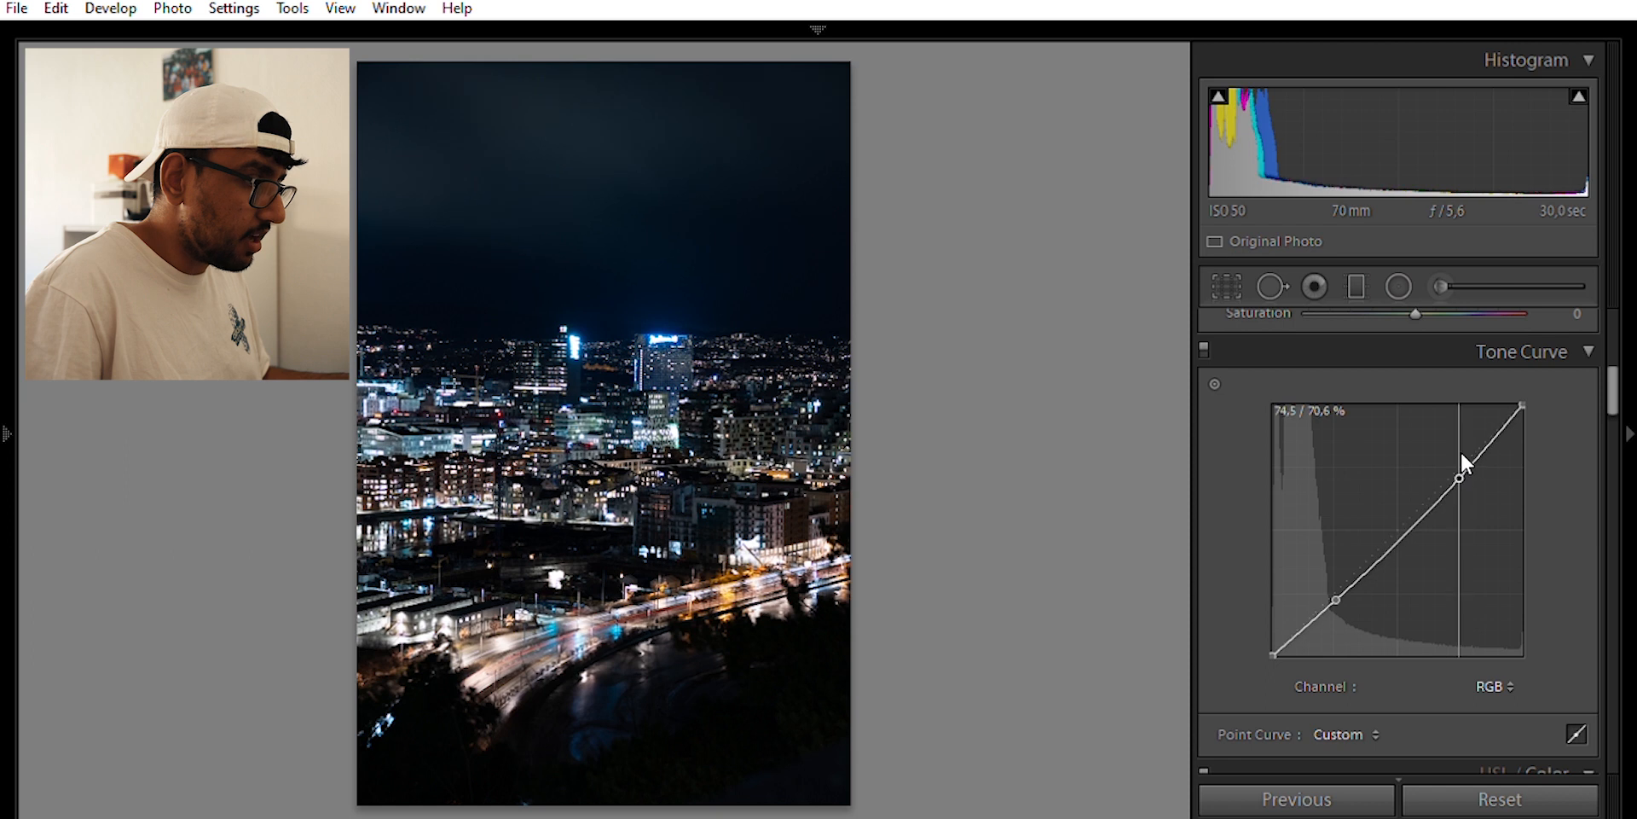
# Lift the tone curve's black point to about 2.4% to fade the shadows
pyautogui.moveTo(1273, 654); pyautogui.dragTo(1262, 623)
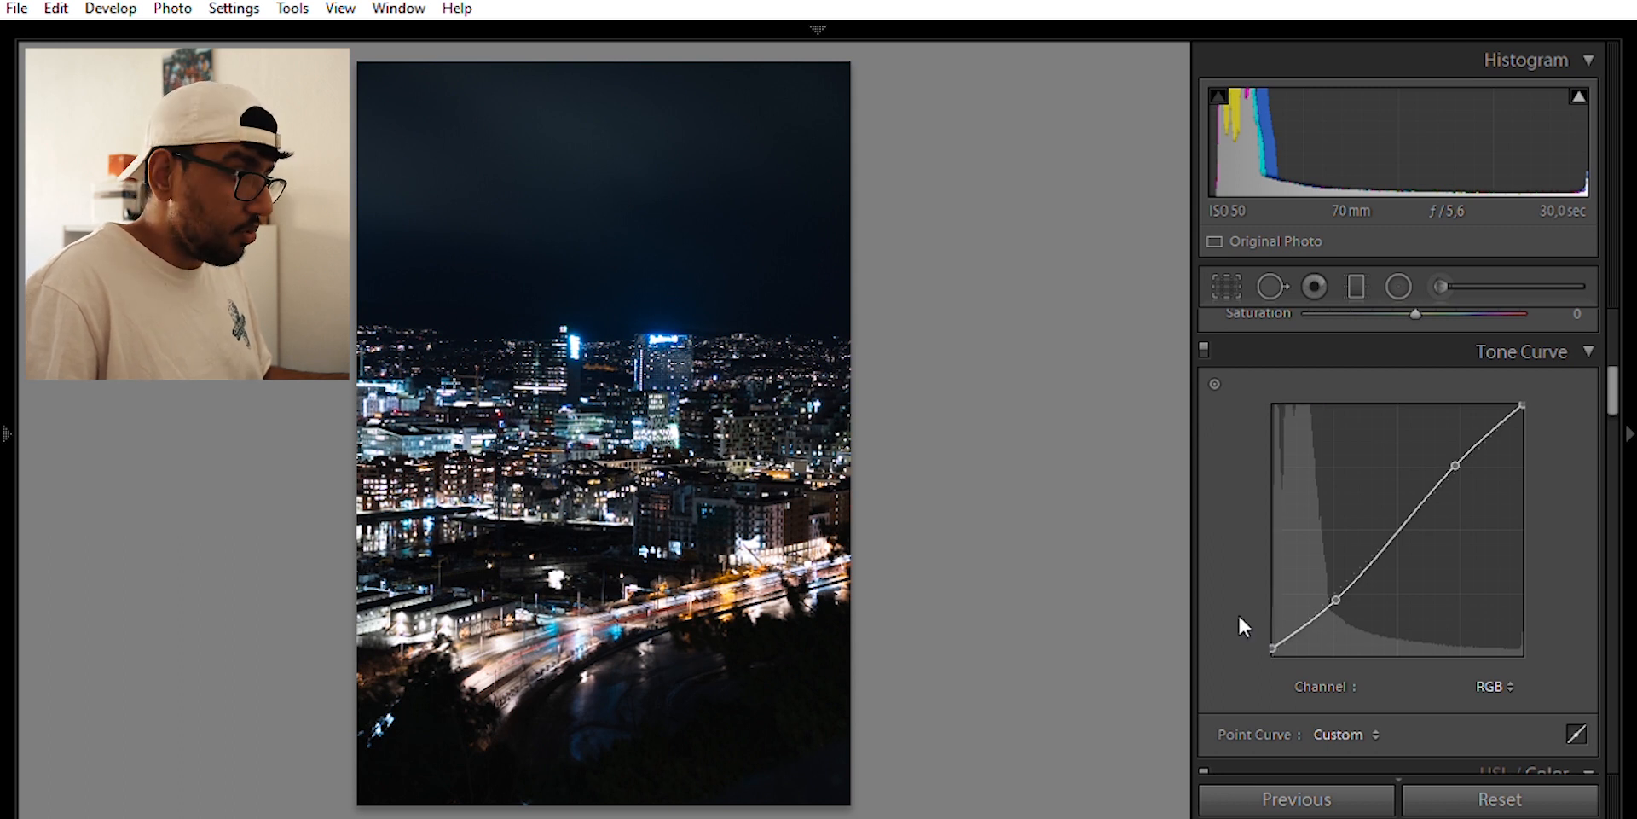
pyautogui.scroll(5, 1422, 496)
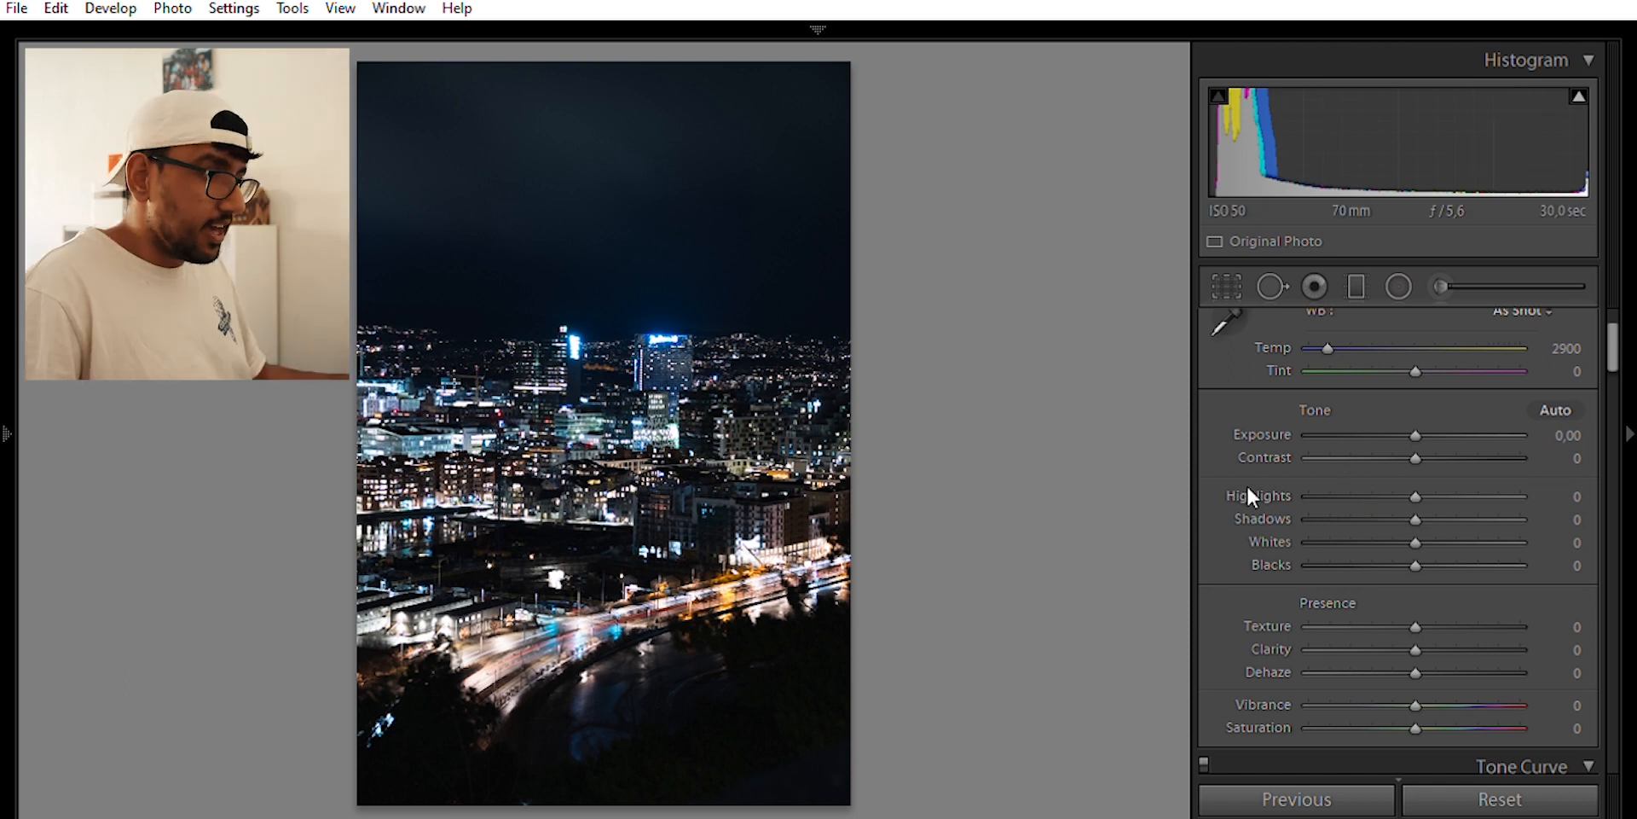
pyautogui.scroll(-3, 1395, 528)
# Set Shadows +100, Whites +4 and Highlights −32, then view the photo at 1:1
pyautogui.scroll(2, 1393, 511)
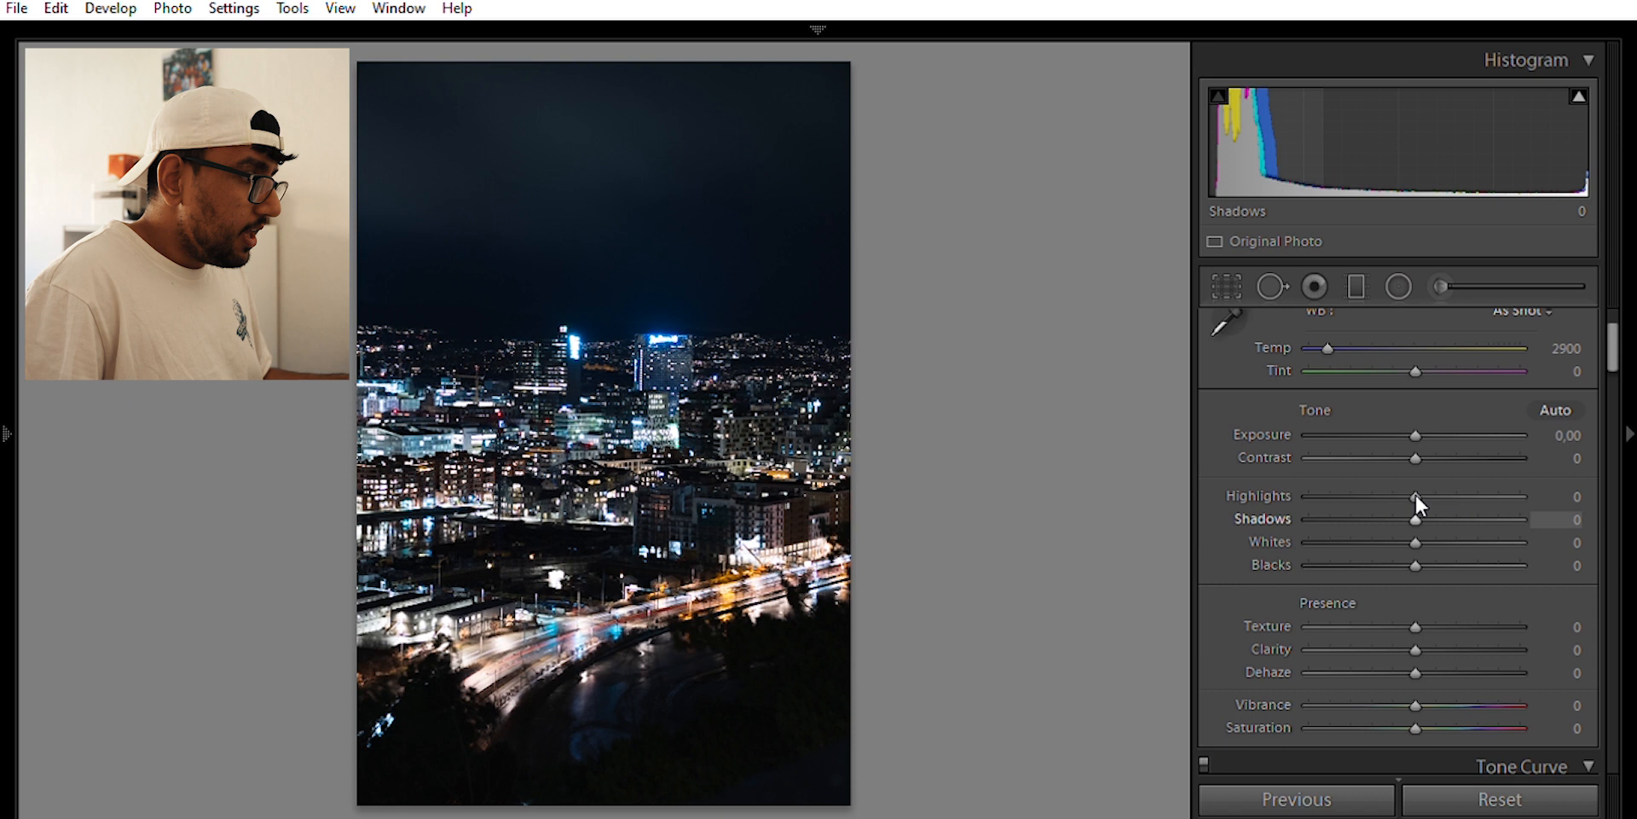
pyautogui.moveTo(1415, 493); pyautogui.dragTo(1523, 504)
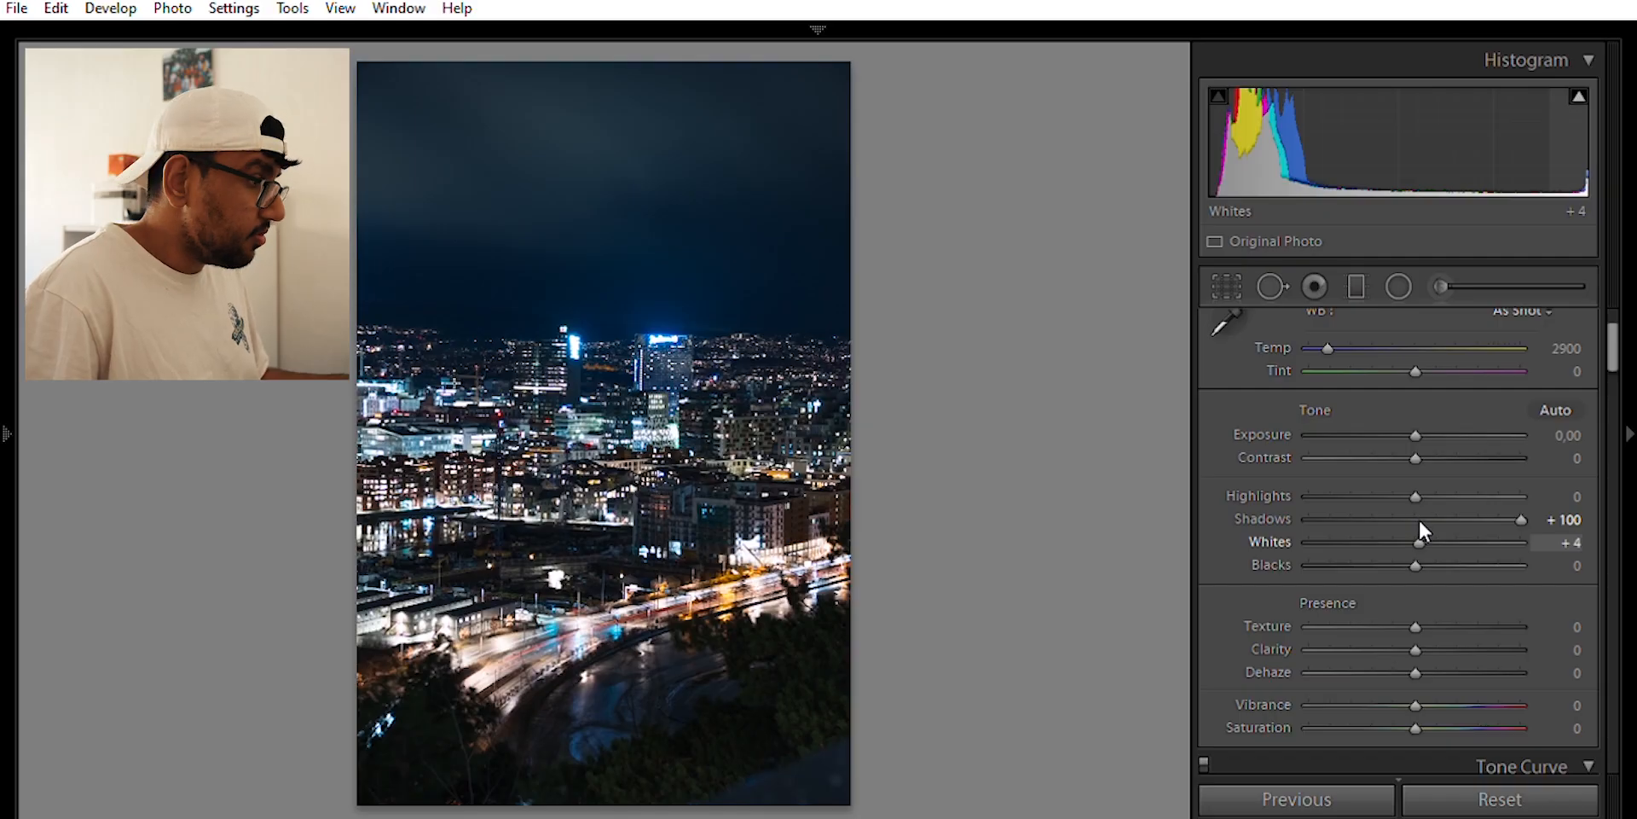
pyautogui.moveTo(1418, 518); pyautogui.dragTo(1378, 477)
pyautogui.click(791, 335)
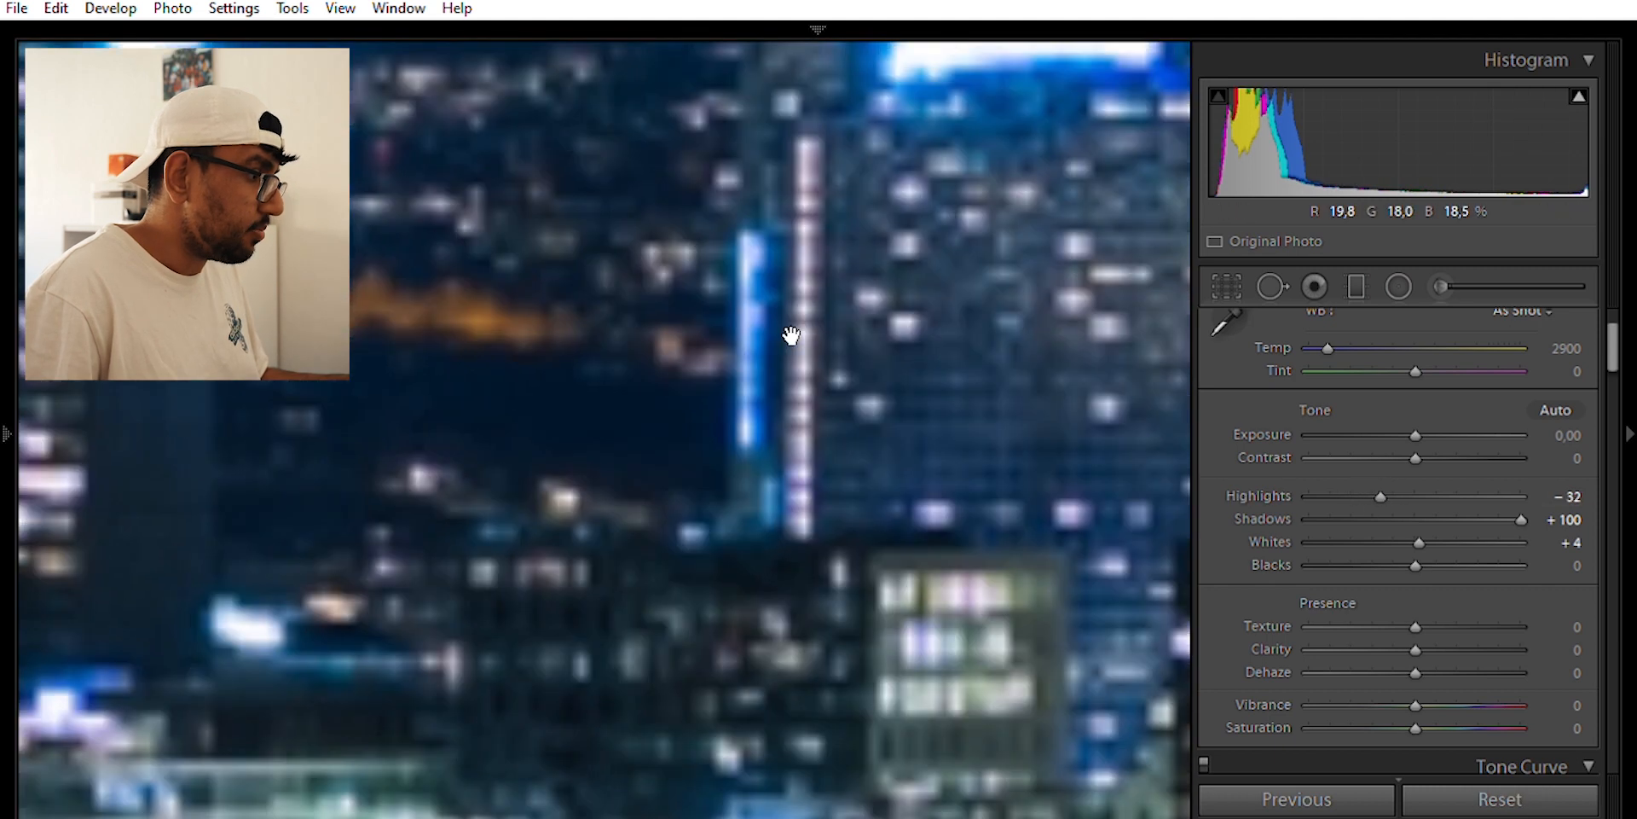
# Return to Fit view, raise Whites to +7 and ease Shadows back to +77
pyautogui.click(791, 335)
pyautogui.moveTo(1422, 514); pyautogui.dragTo(1424, 515)
pyautogui.moveTo(1516, 496); pyautogui.dragTo(1456, 500)
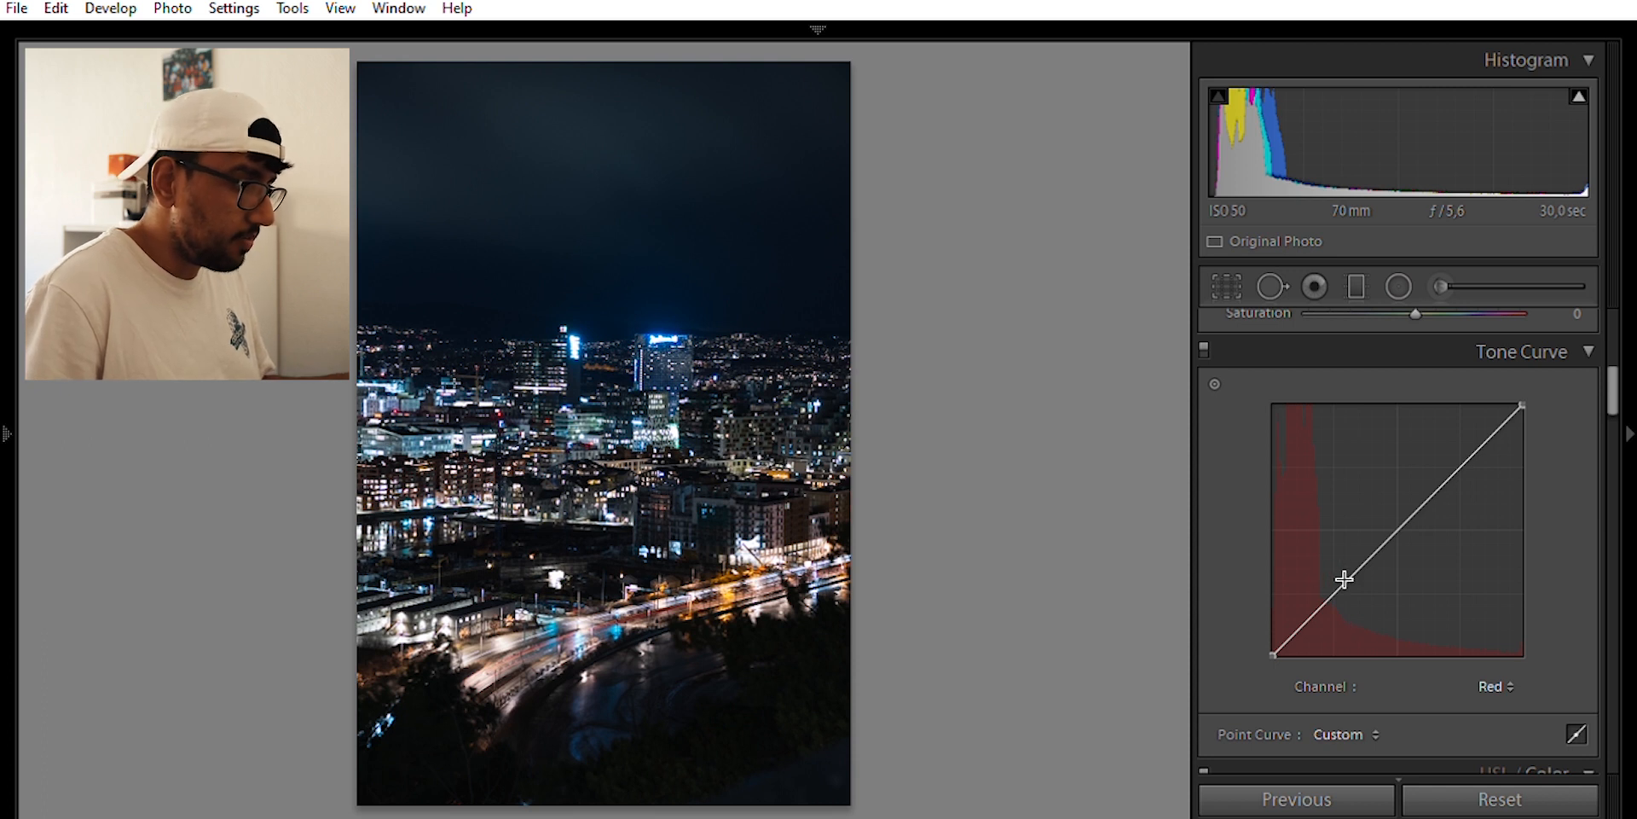
# Add two points on the Red curve and lift the upper one slightly, undoing a black-point lift
pyautogui.click(1336, 585)
pyautogui.click(1462, 449)
pyautogui.moveTo(1461, 441); pyautogui.dragTo(1460, 438)
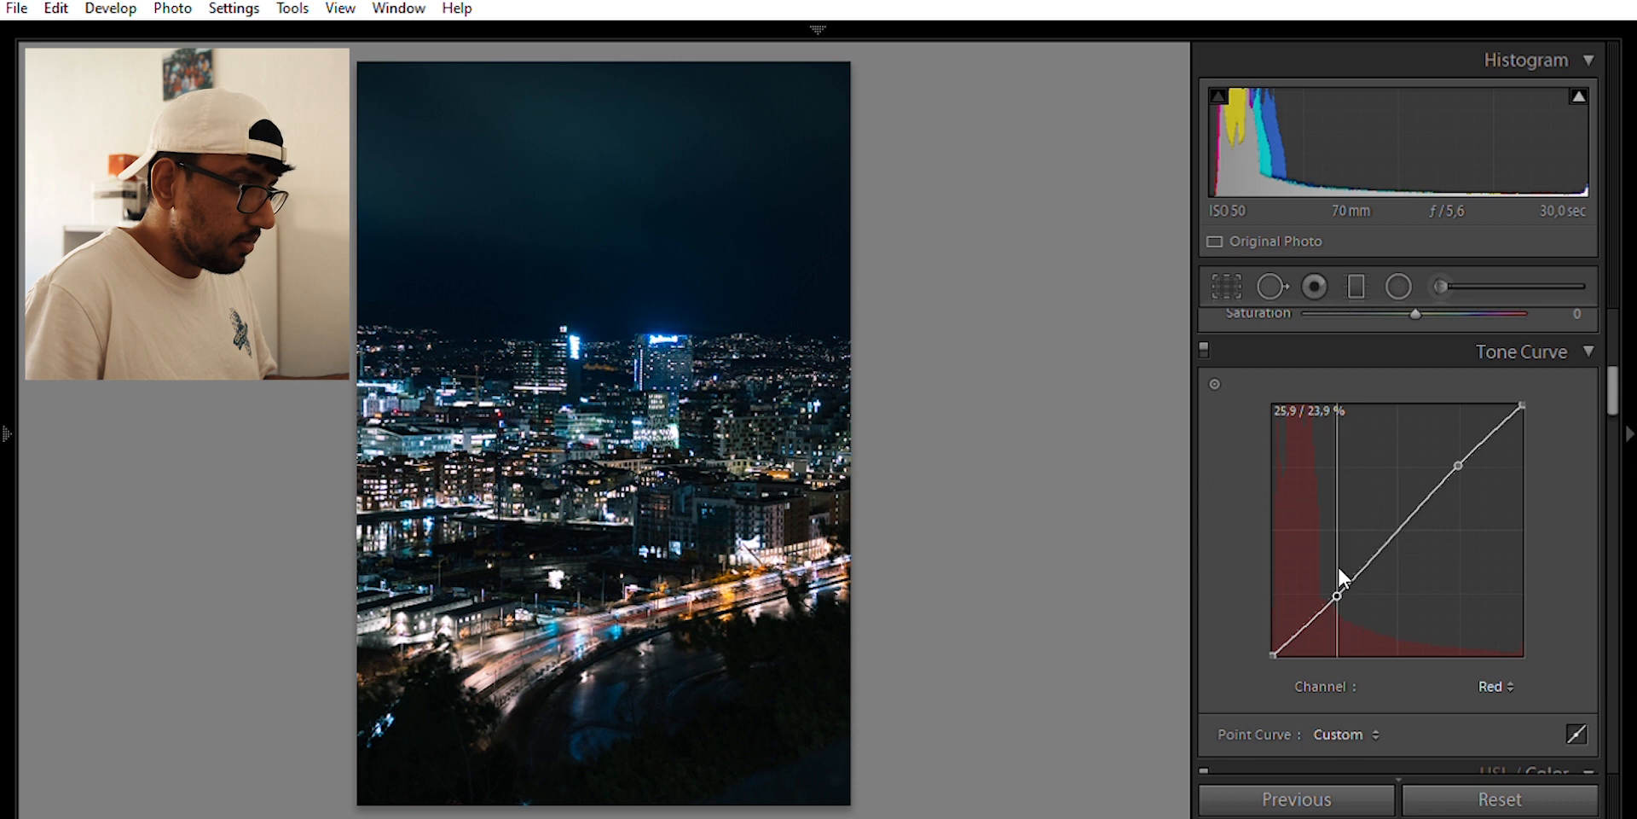
pyautogui.moveTo(1465, 450); pyautogui.dragTo(1456, 438)
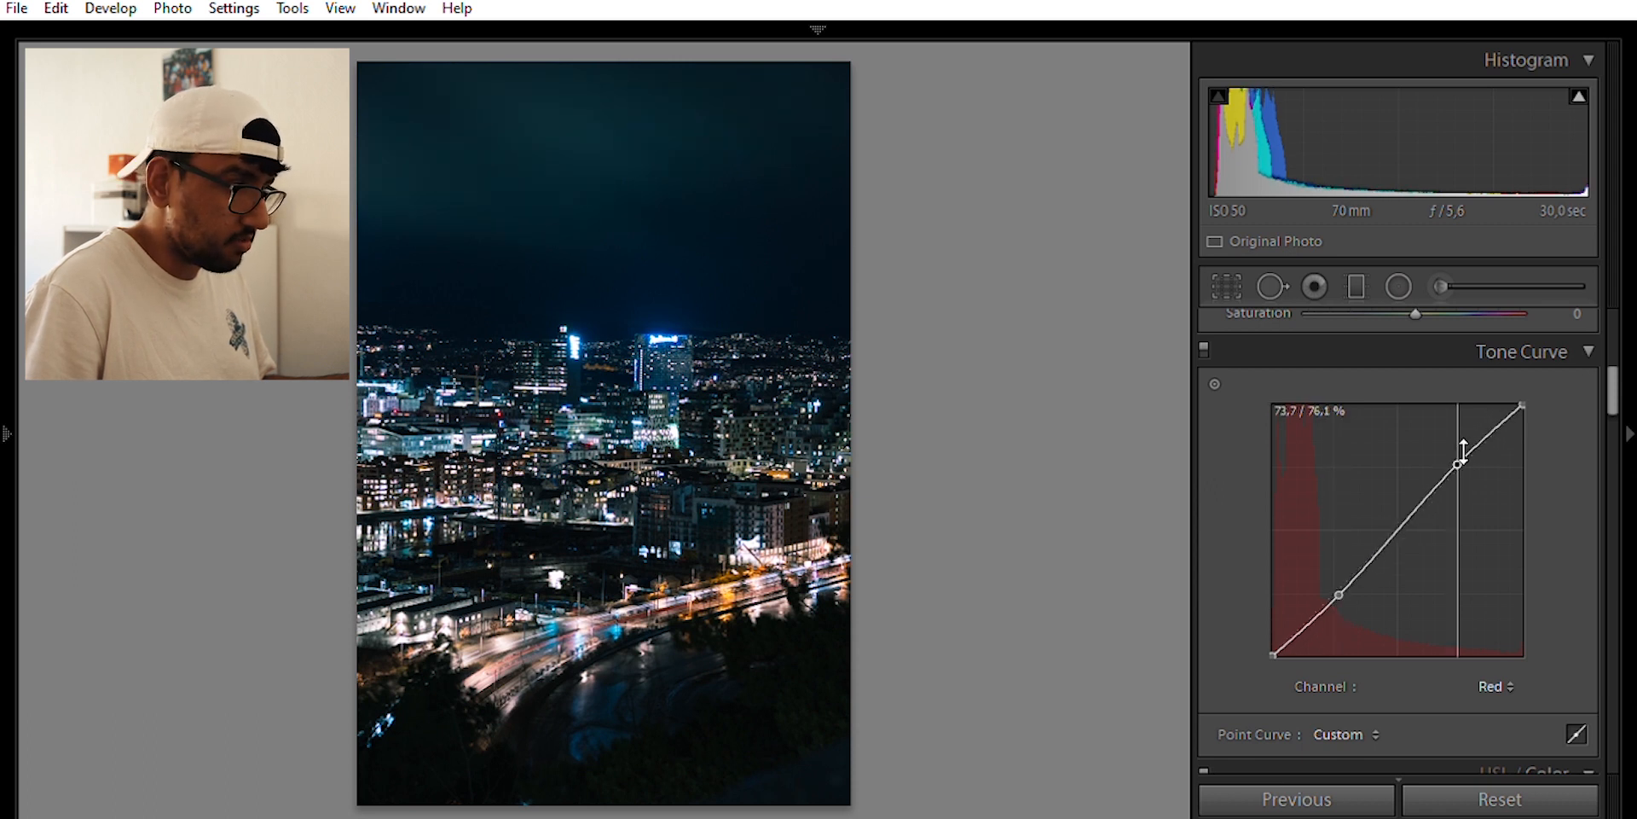
pyautogui.moveTo(1273, 653); pyautogui.dragTo(1271, 646)
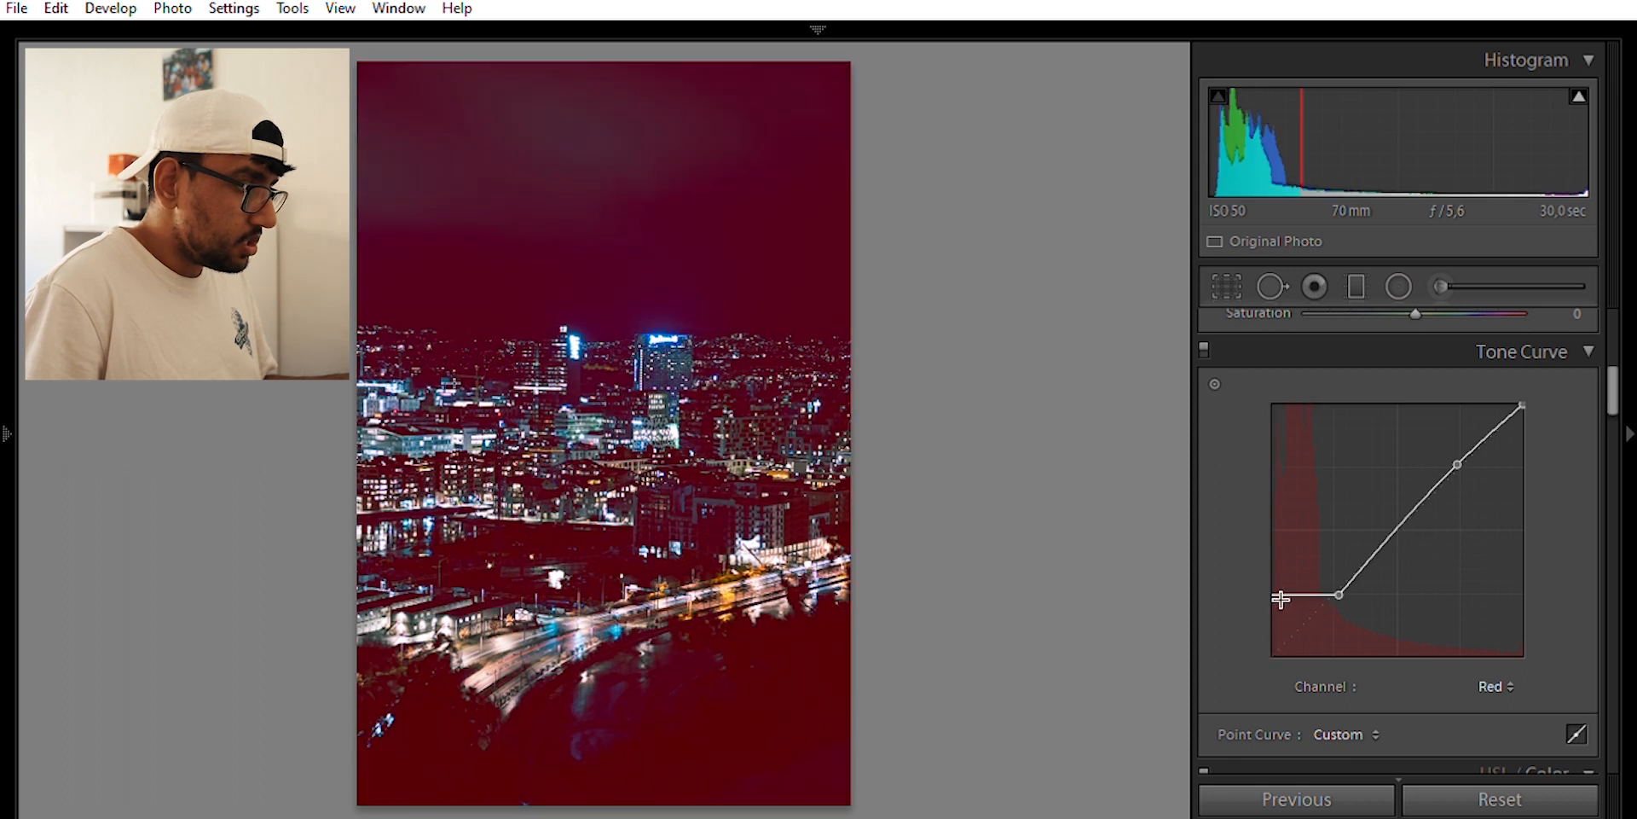
pyautogui.hotkey('ctrl', 'z')
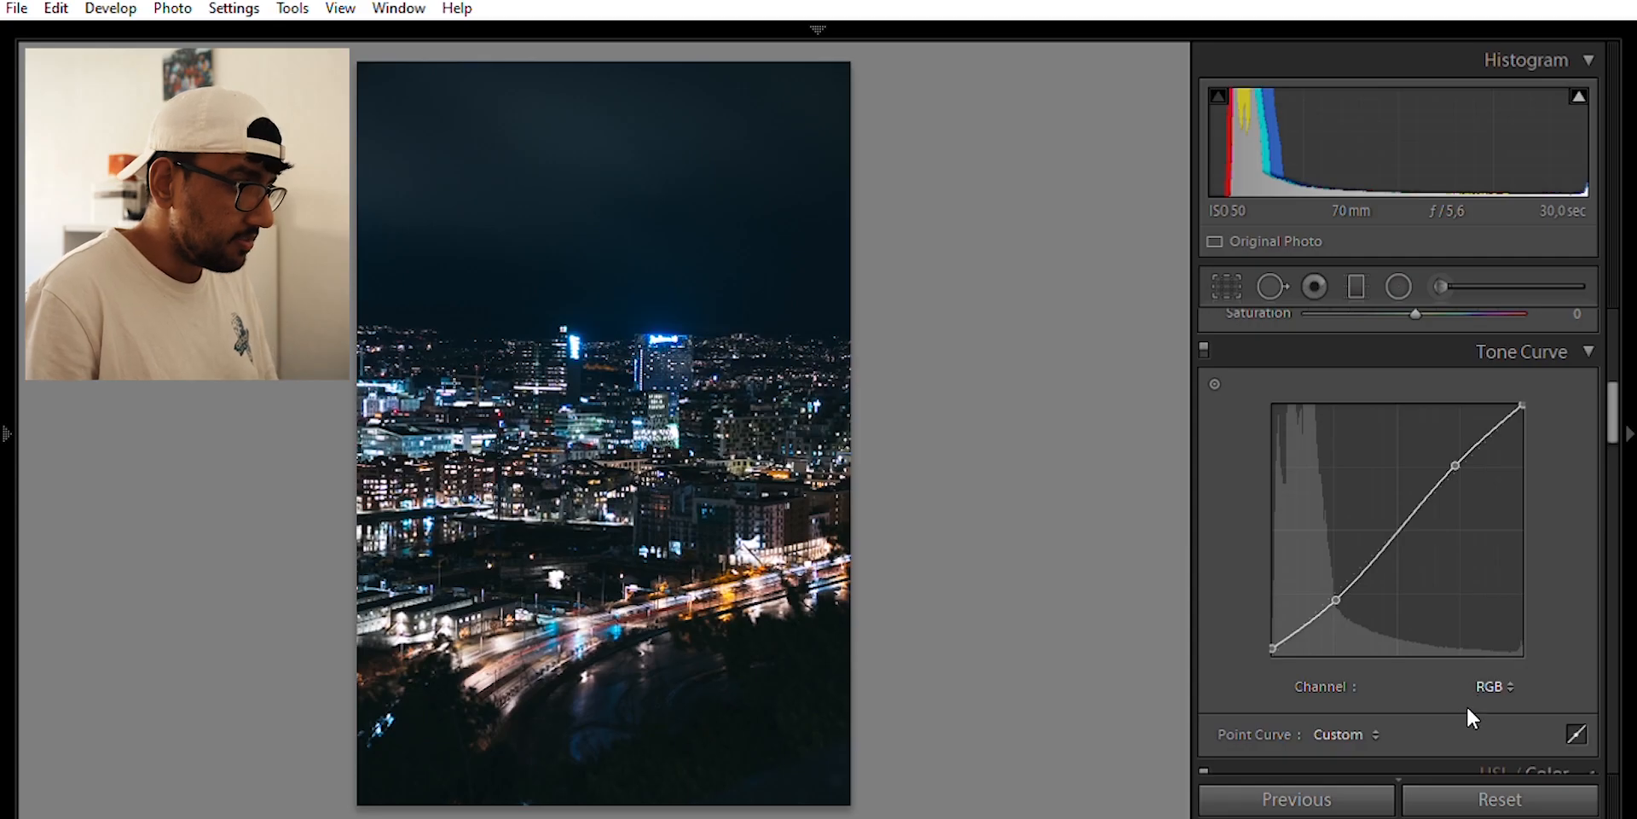
# Cycle the tone curve through the Red, Green and Blue channels back to RGB
pyautogui.click(1477, 697)
pyautogui.click(1492, 687)
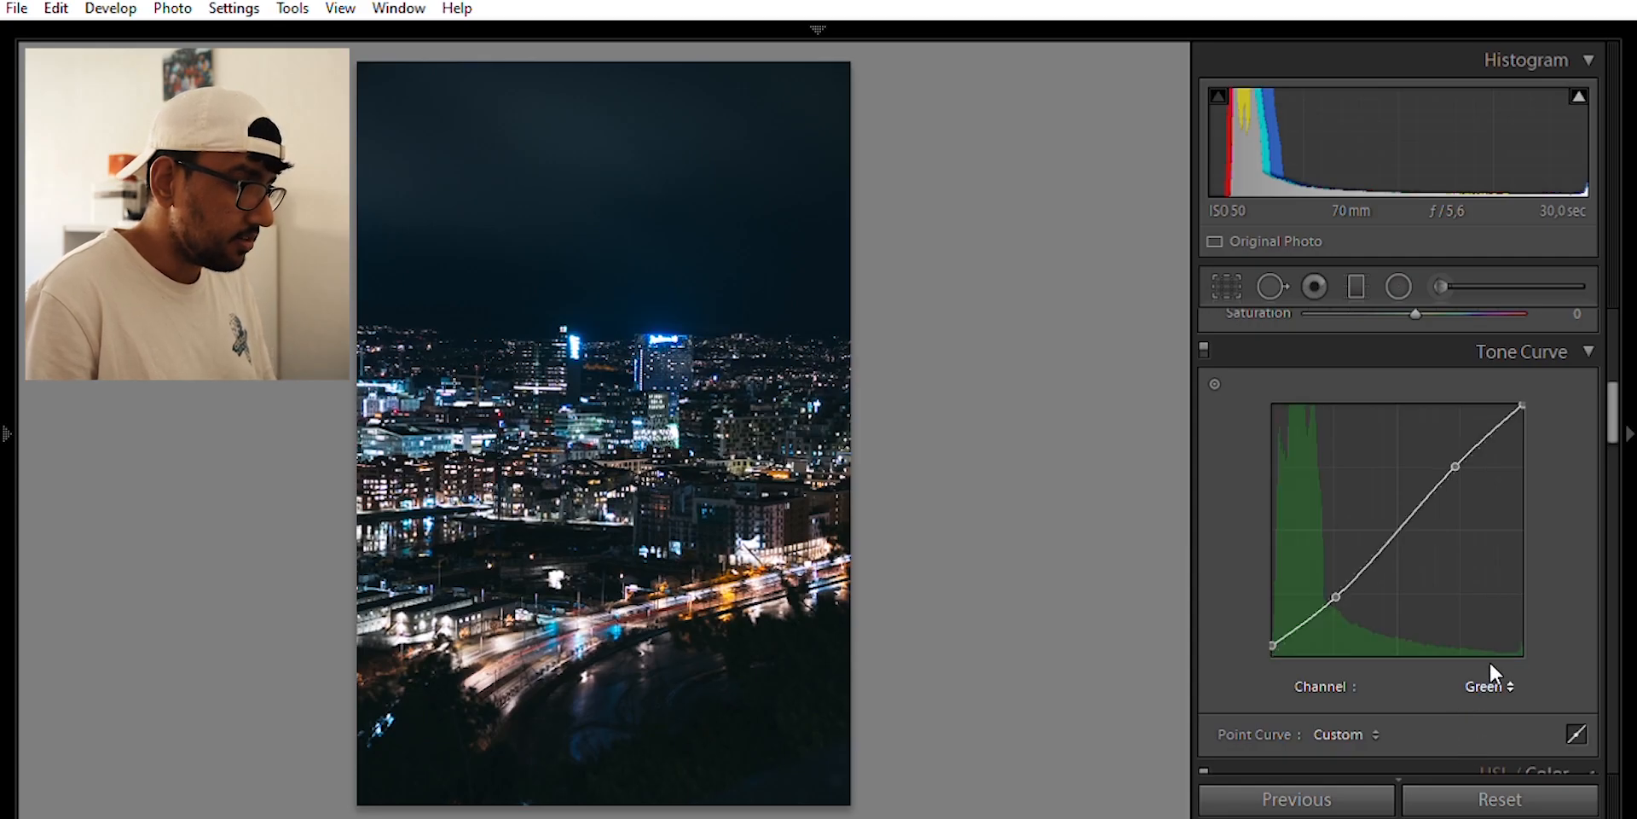
pyautogui.click(1488, 687)
pyautogui.click(1485, 690)
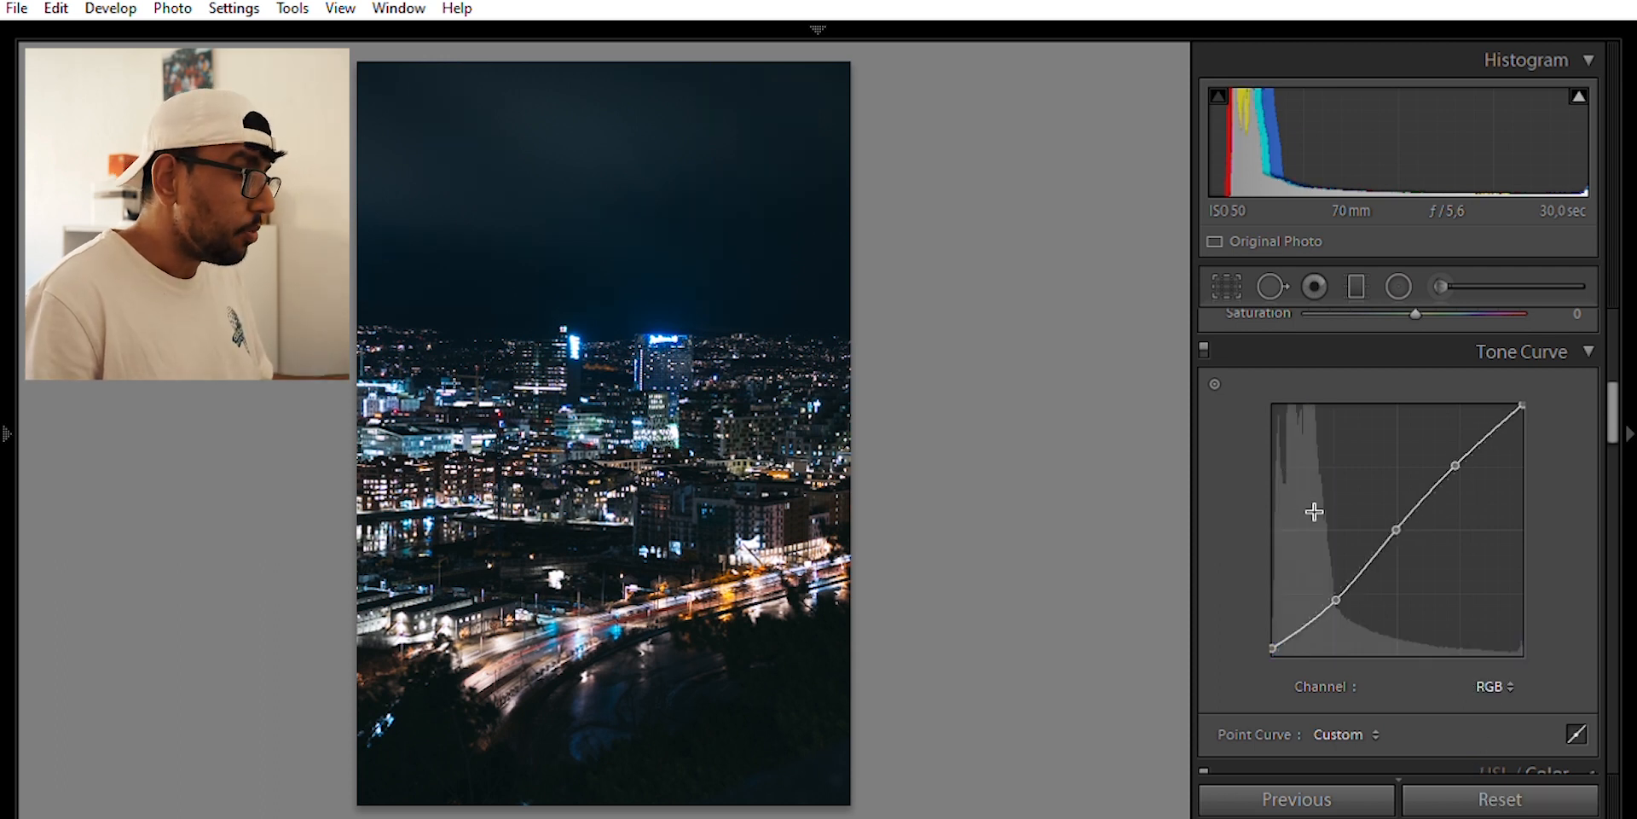
pyautogui.scroll(2, 1377, 507)
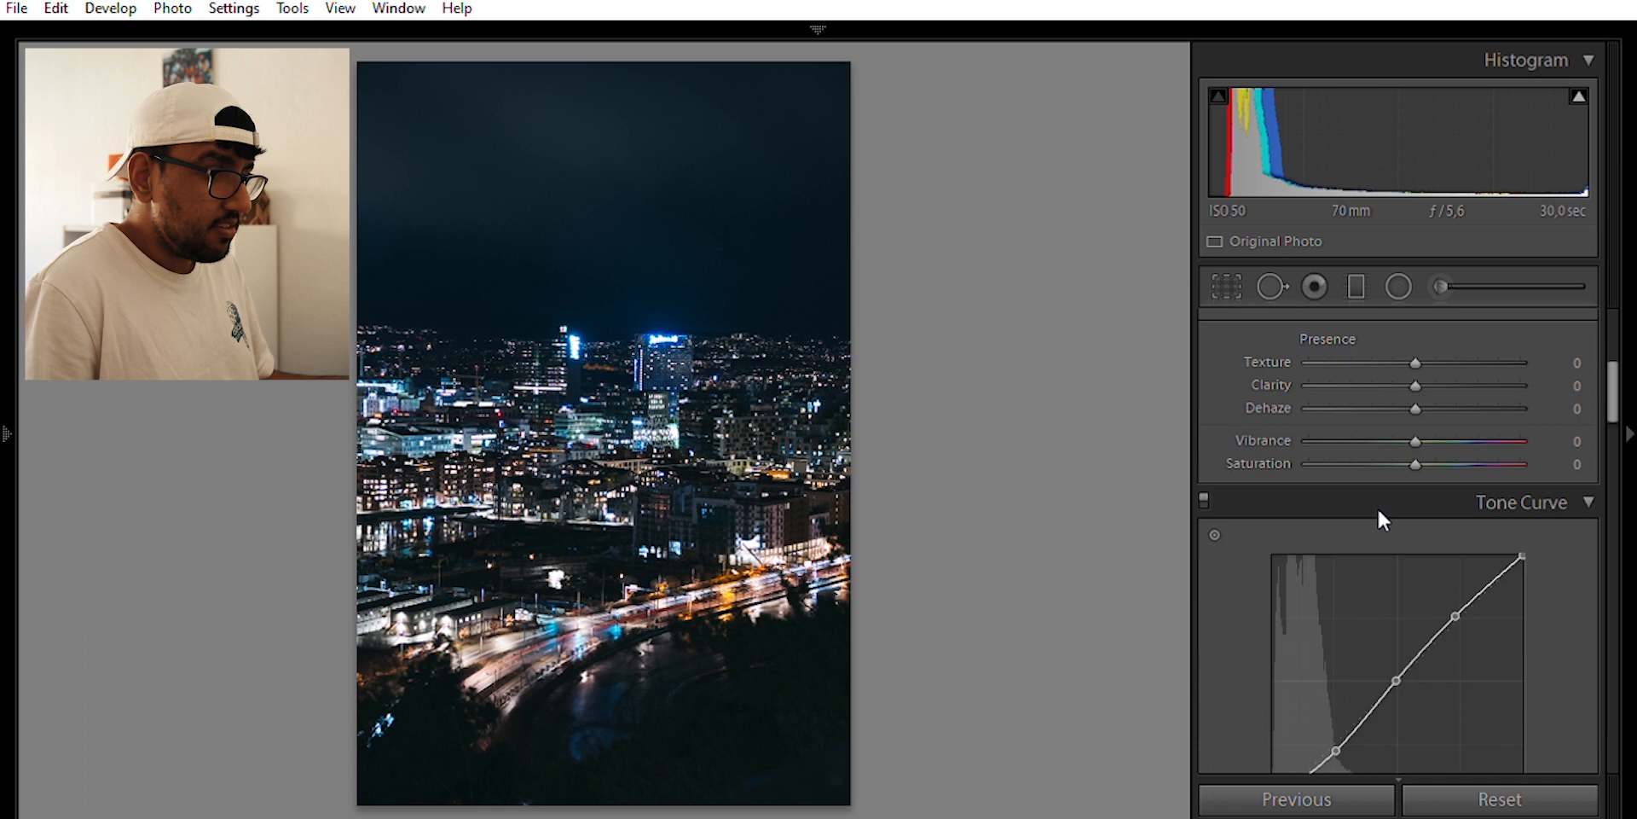
# Expand HSL/Color and set the reds to Hue +100 and Luminance +40
pyautogui.scroll(-5, 1378, 506)
pyautogui.click(1583, 512)
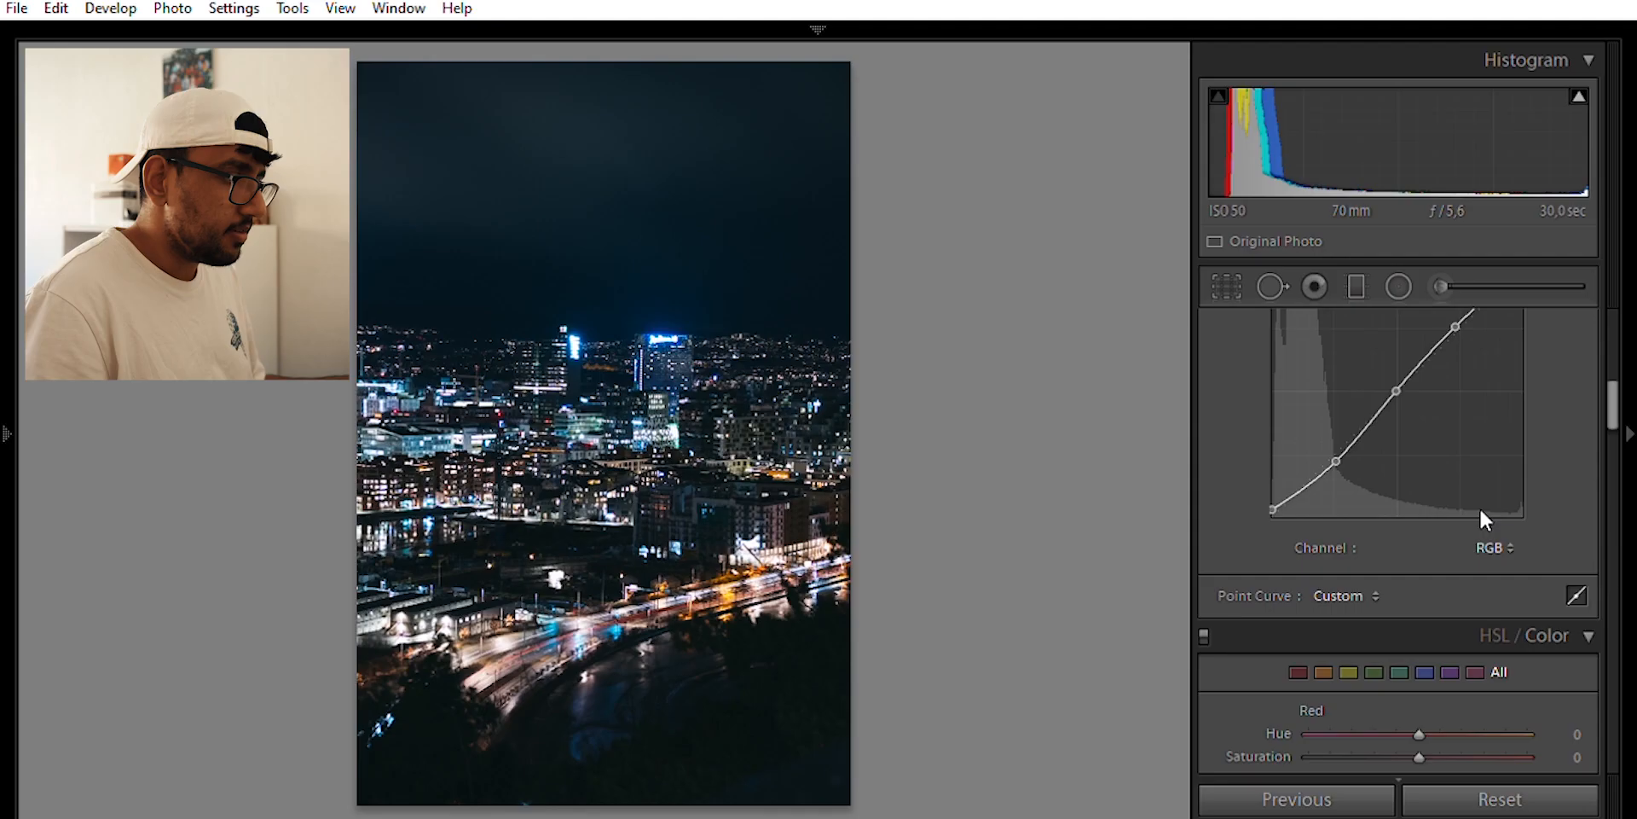
pyautogui.scroll(-5, 1480, 516)
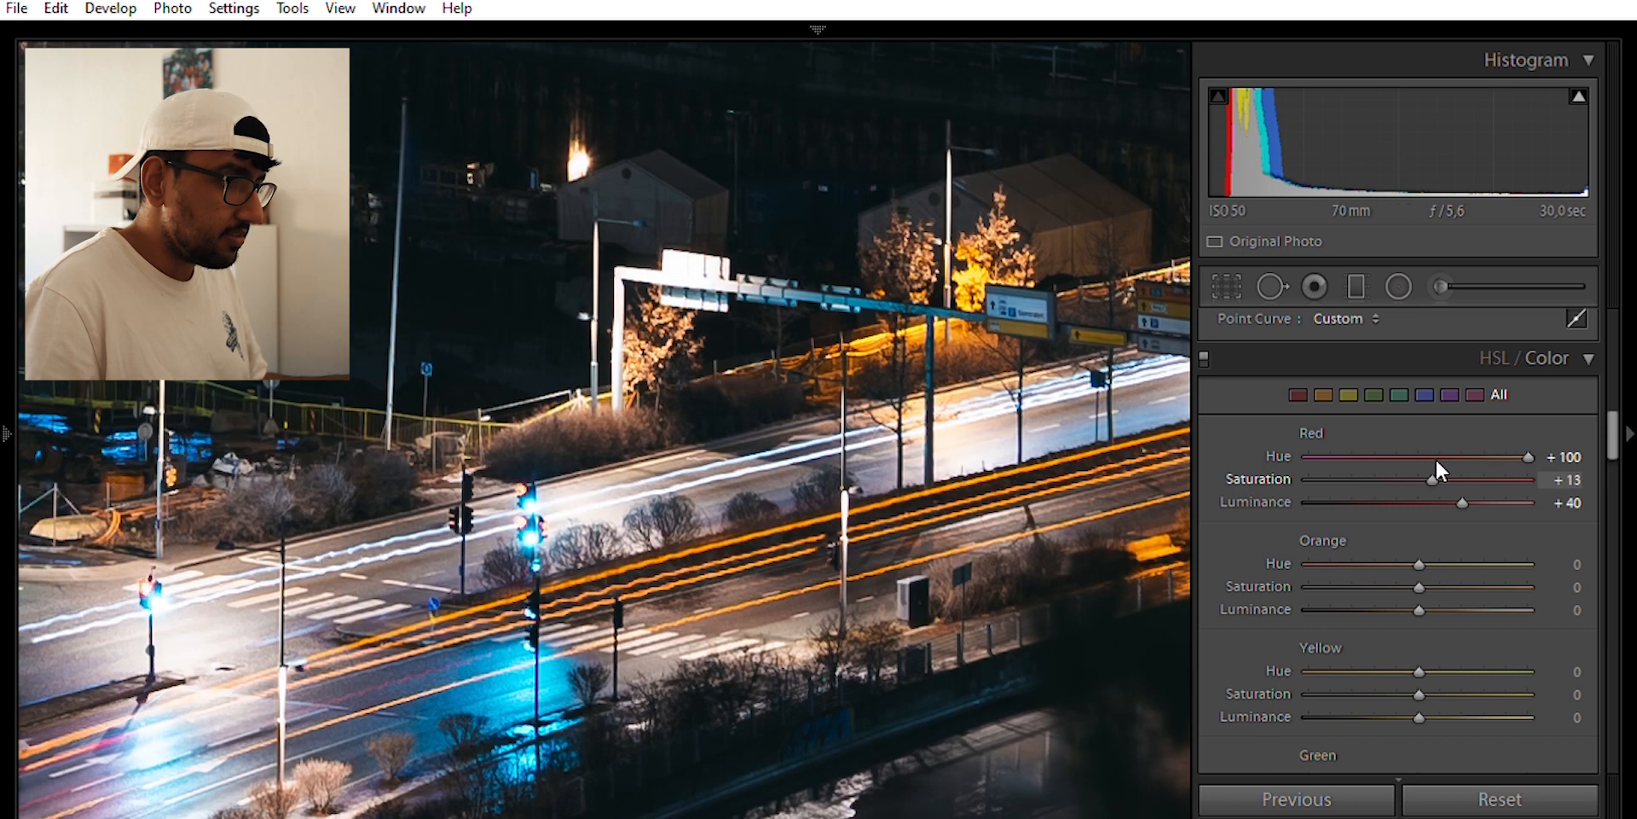
# Boost red saturation and brightness and raise orange saturation to +50, checking light trails at 1:1
pyautogui.moveTo(1435, 459); pyautogui.dragTo(1486, 479)
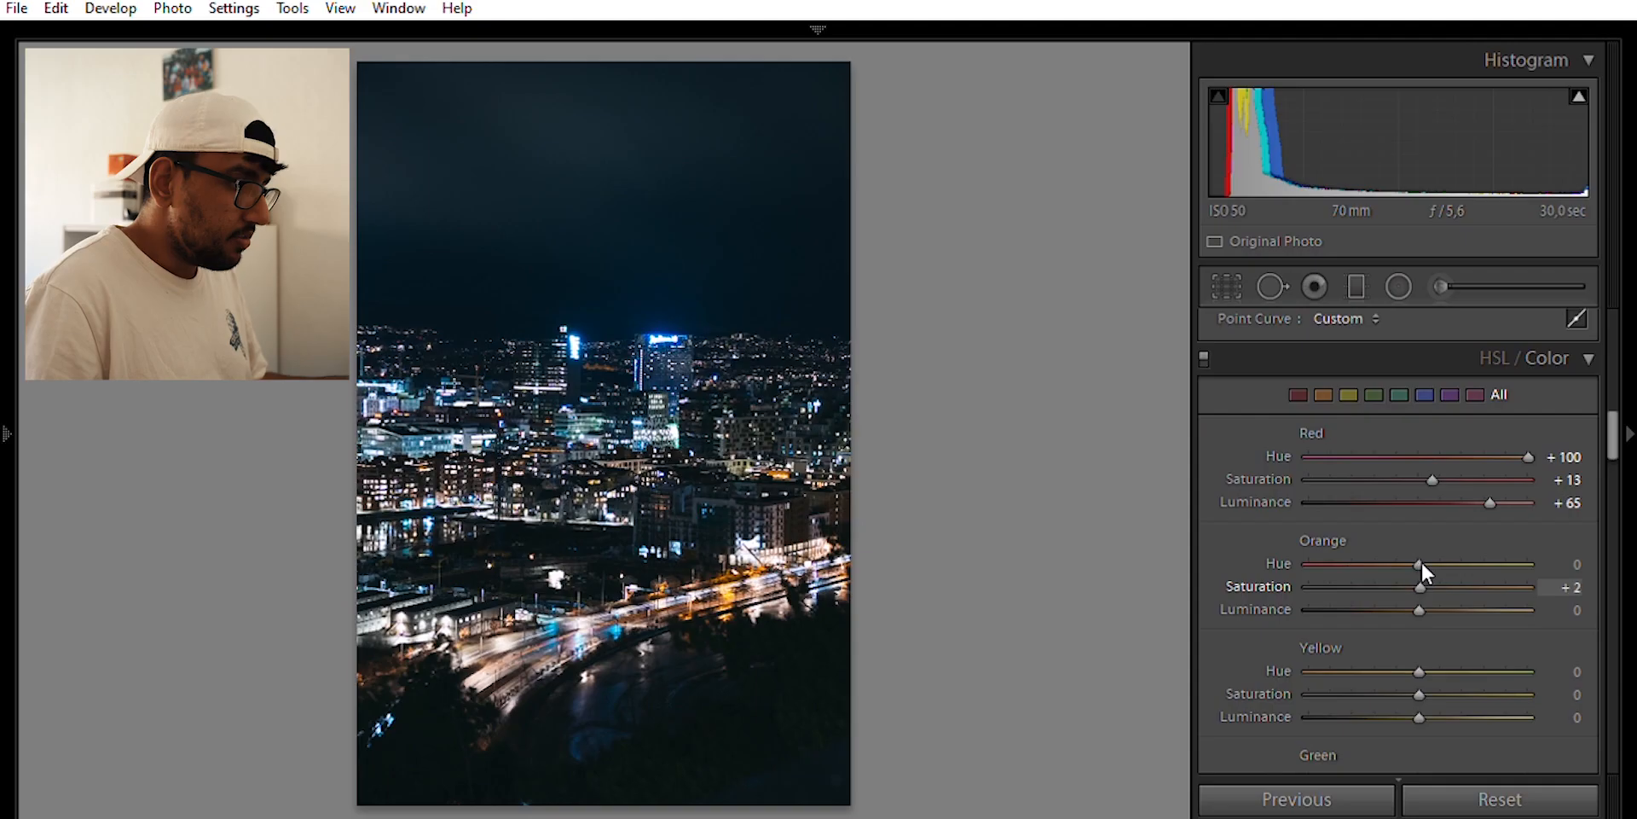
pyautogui.moveTo(1460, 561); pyautogui.dragTo(1472, 567)
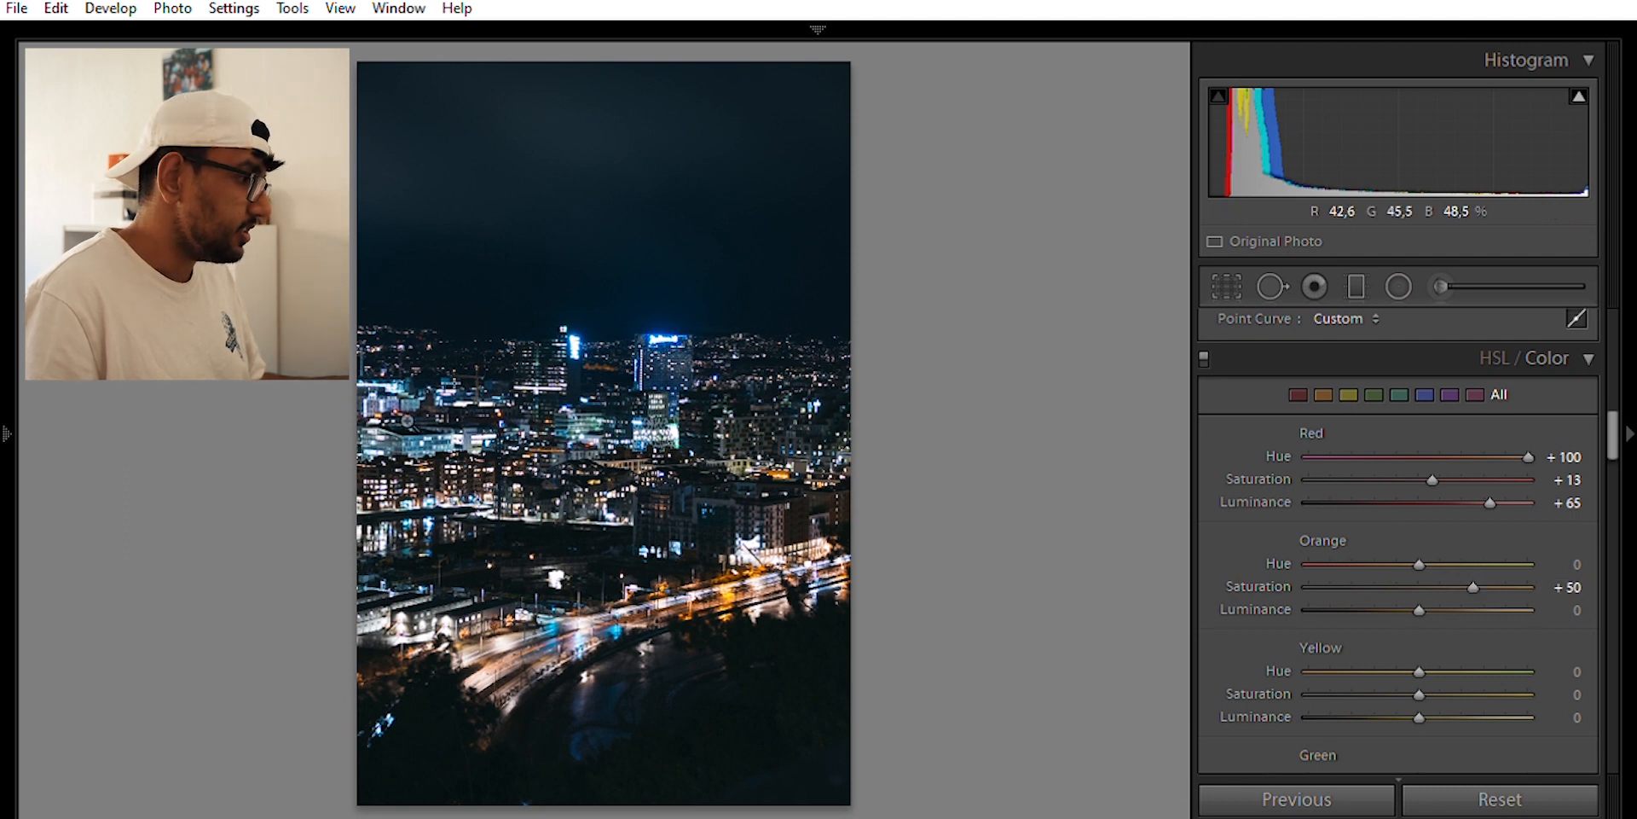
pyautogui.click(581, 625)
pyautogui.moveTo(727, 695); pyautogui.dragTo(563, 465)
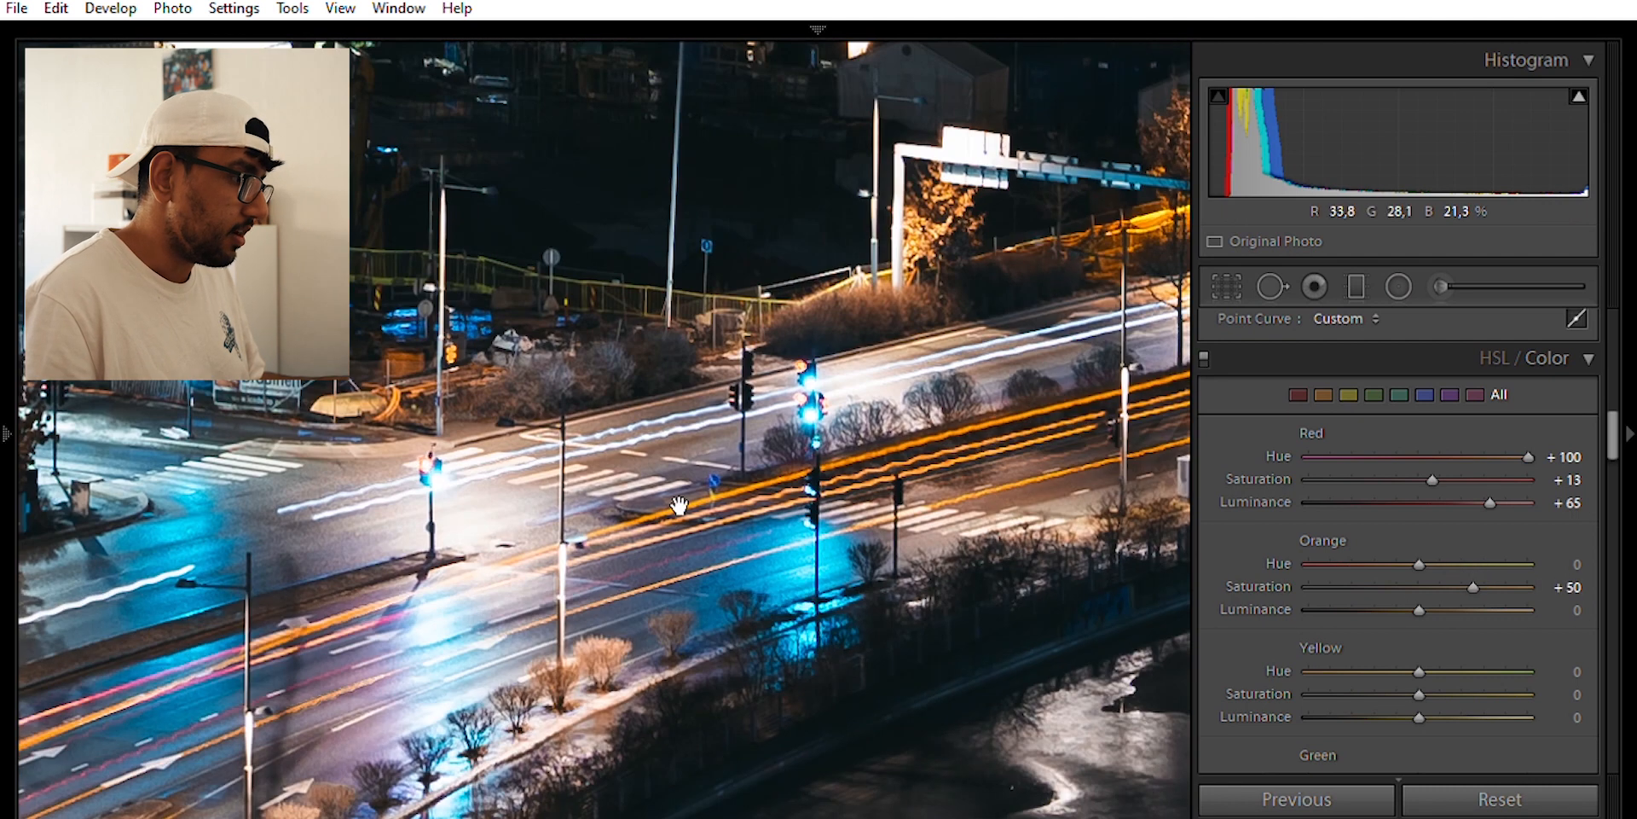
pyautogui.click(629, 528)
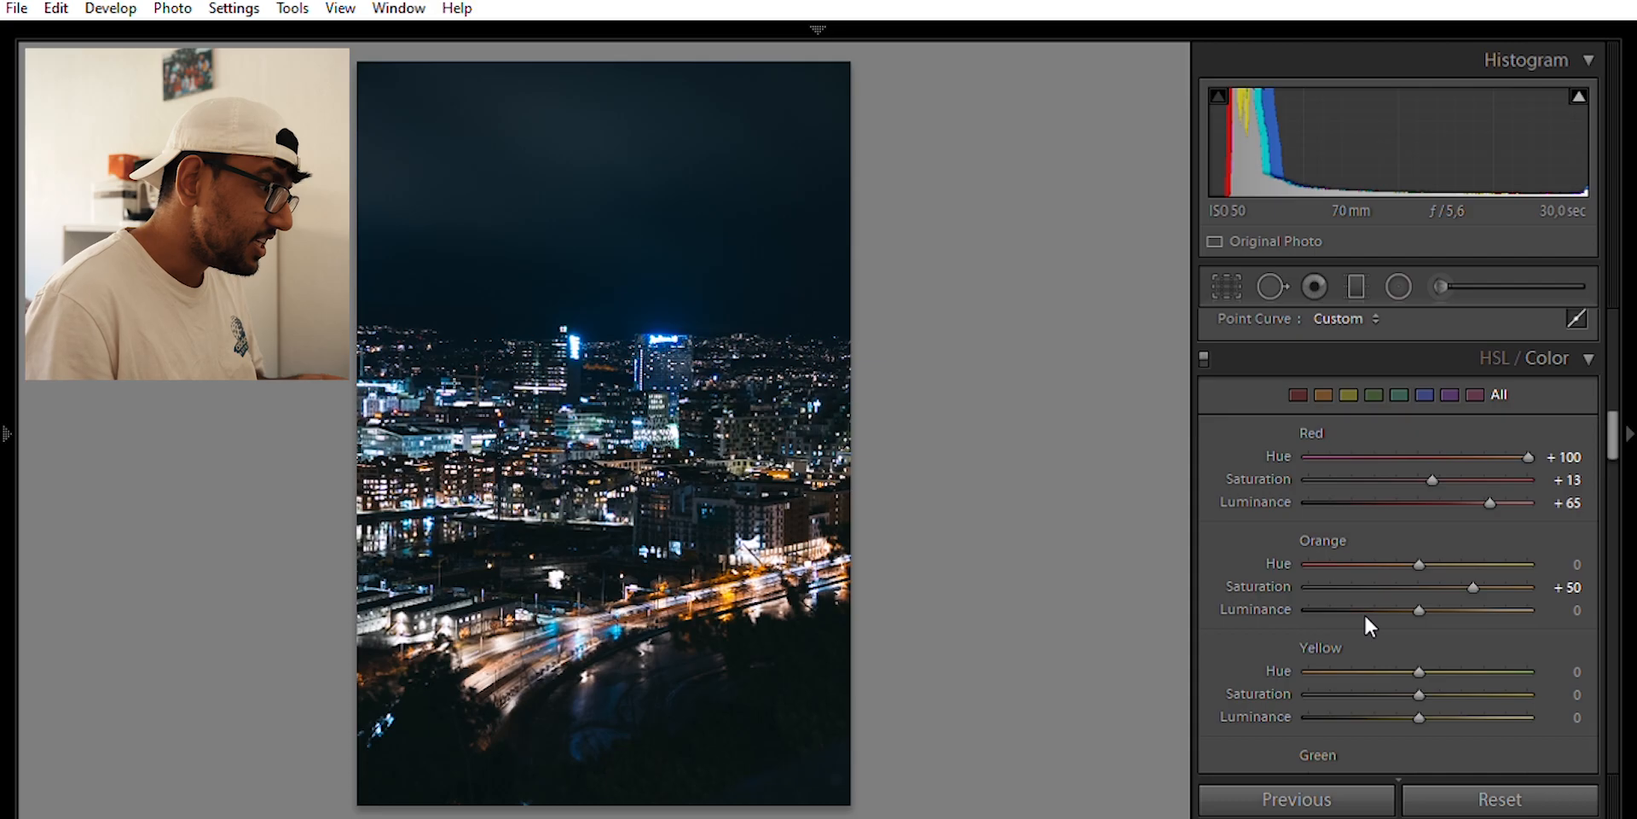
# Fine-tune the orange hue and reset orange luminance to 0, then move down to Split Toning
pyautogui.moveTo(1419, 563); pyautogui.dragTo(1478, 553)
pyautogui.moveTo(1355, 563); pyautogui.dragTo(1437, 565)
pyautogui.doubleClick(1456, 605)
pyautogui.click(1457, 595)
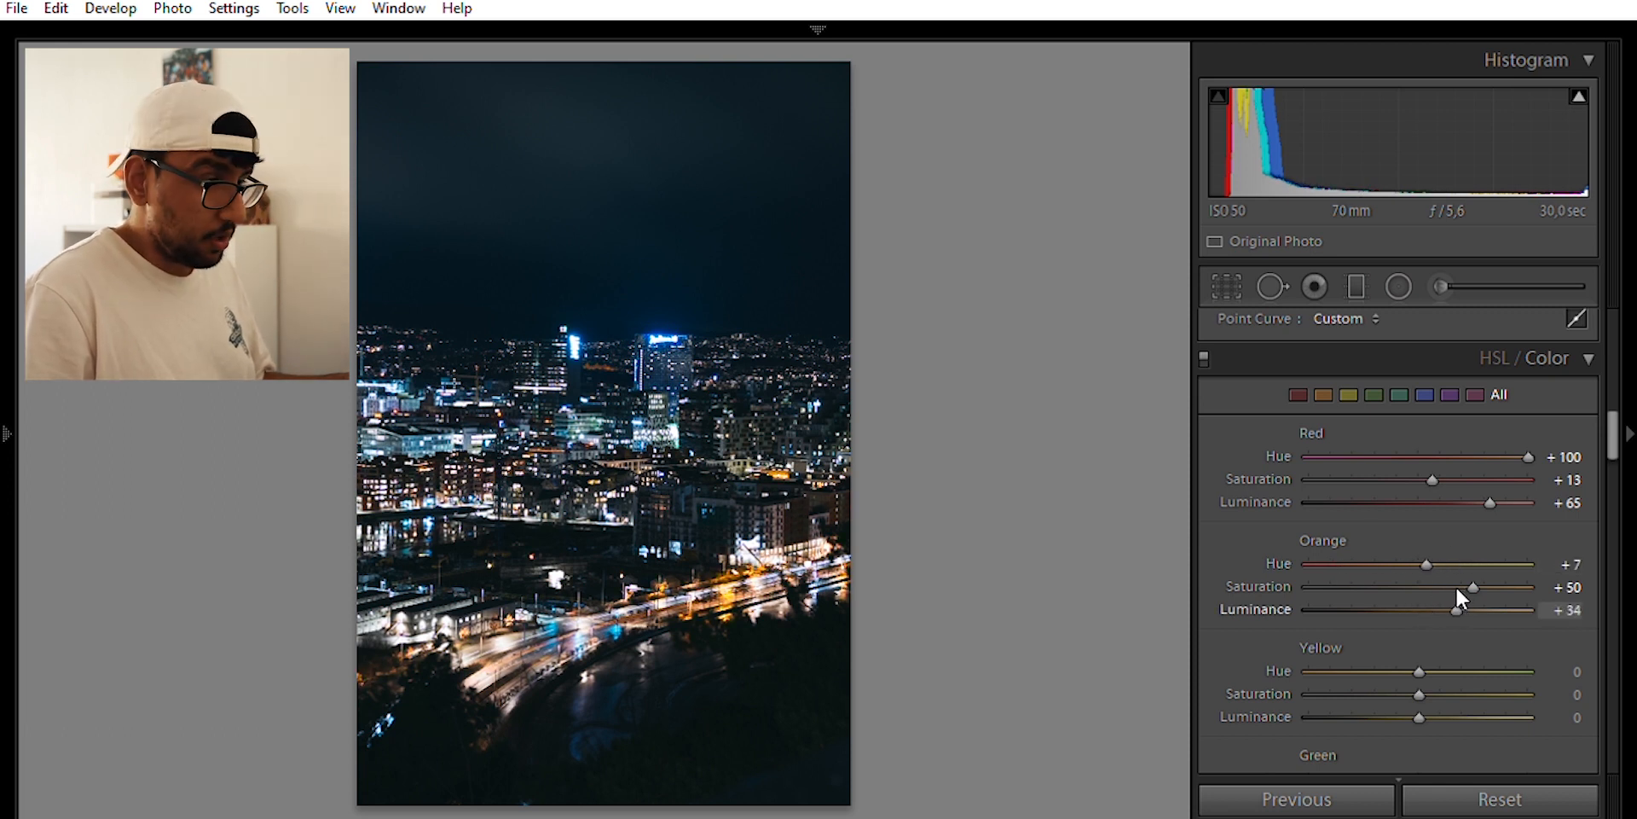
pyautogui.doubleClick(1429, 591)
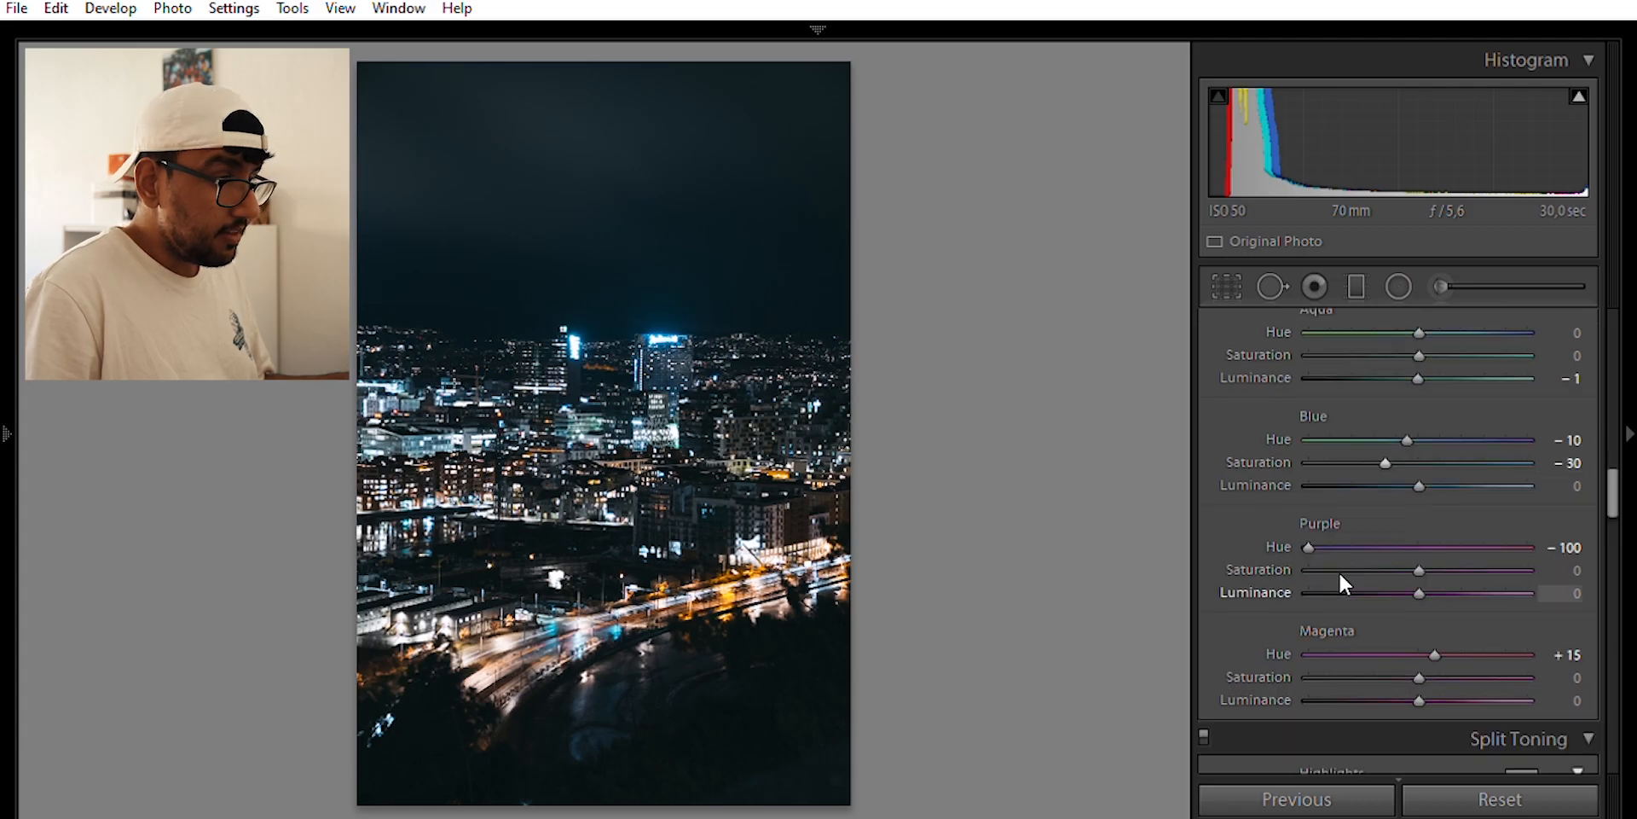
pyautogui.scroll(10, 1339, 571)
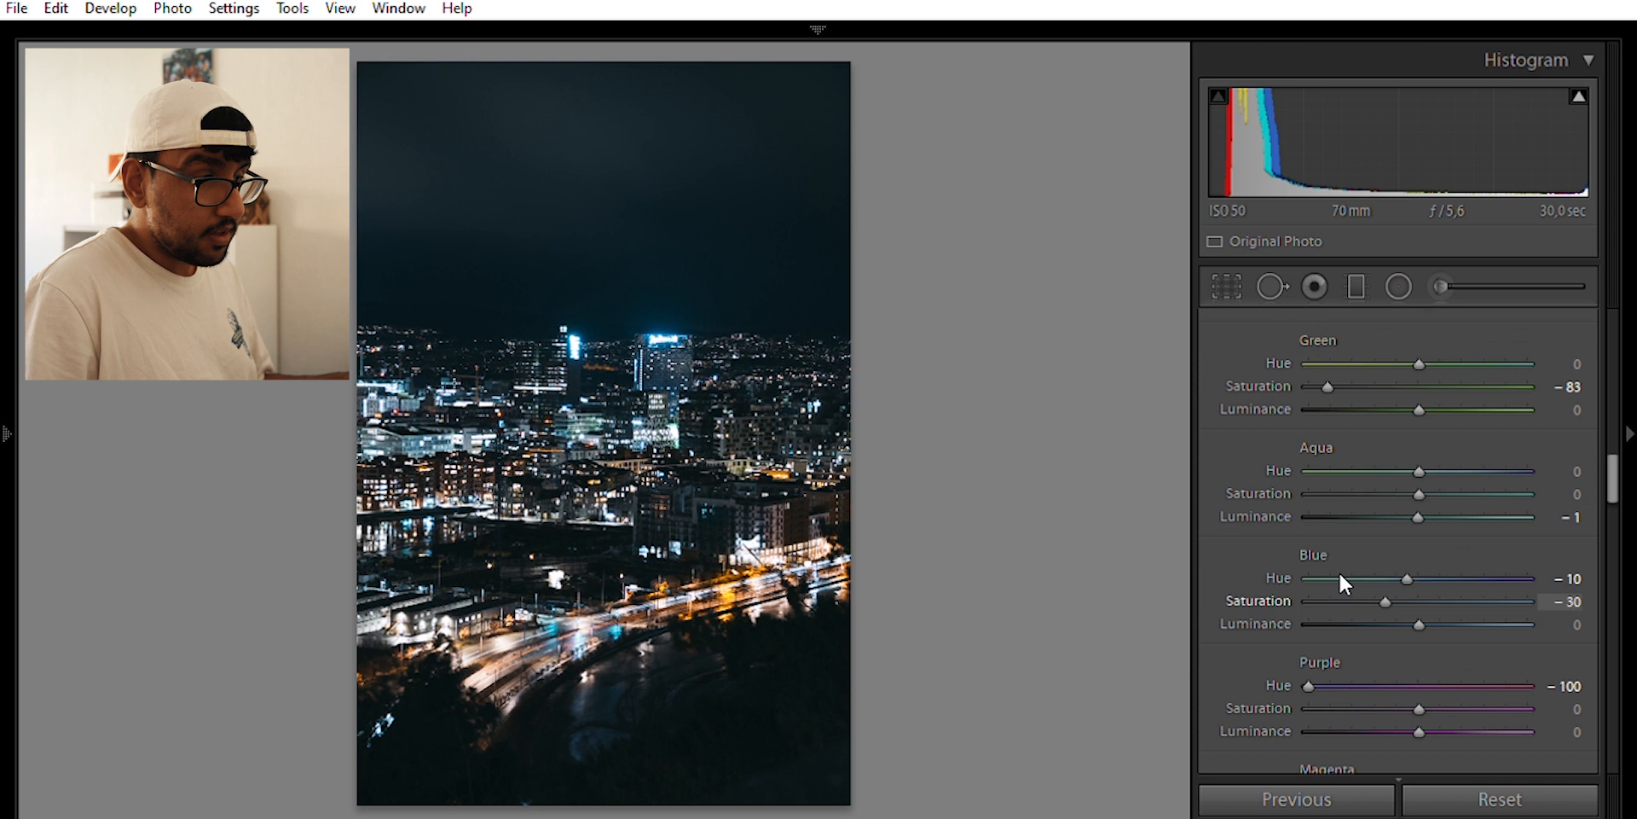
pyautogui.scroll(-3, 1338, 574)
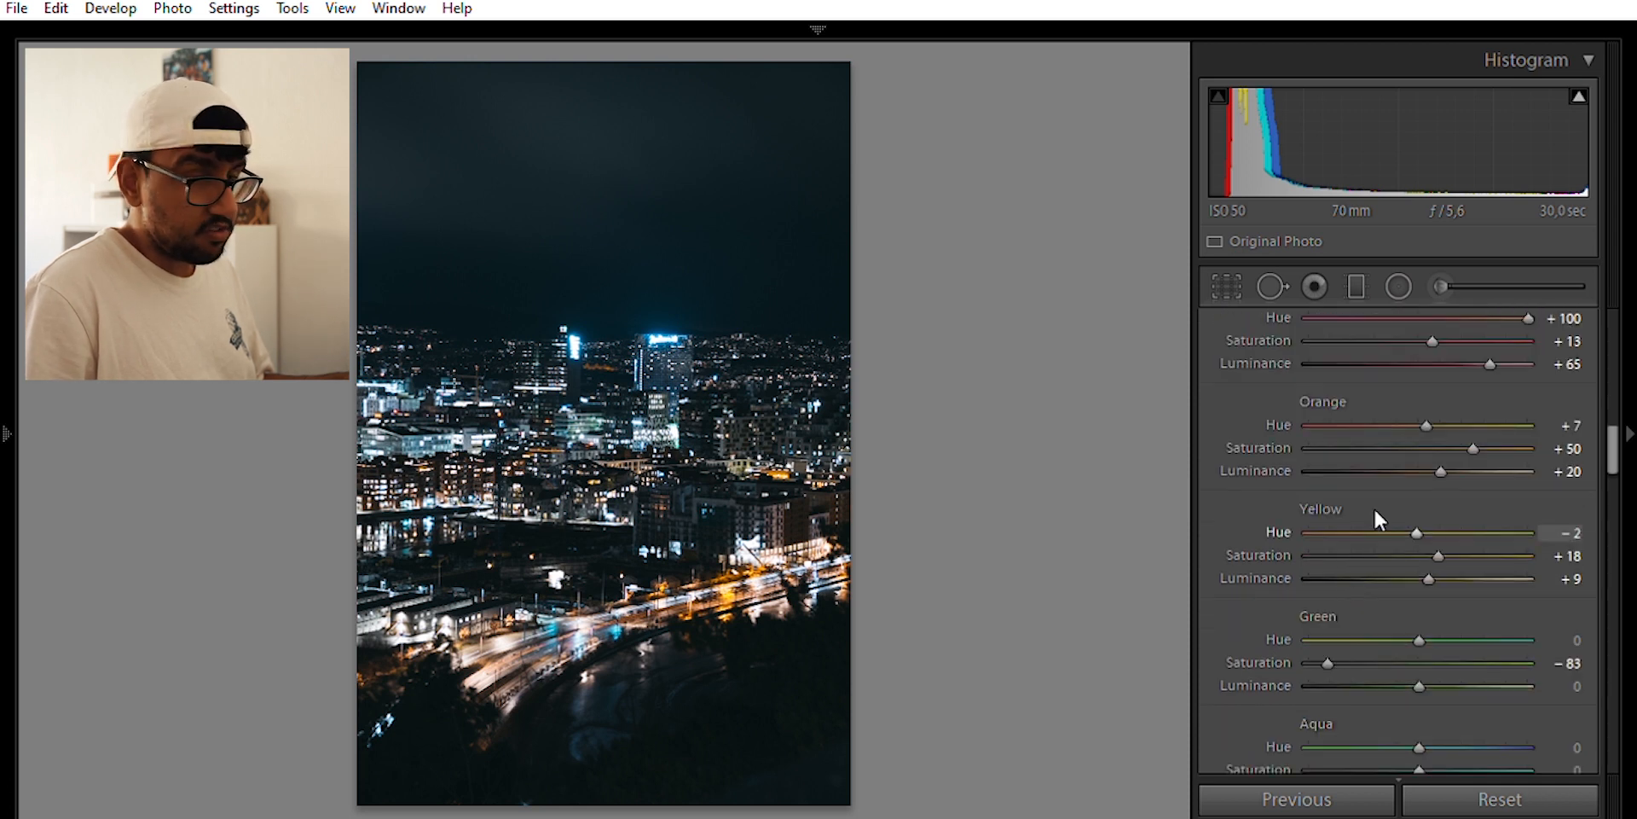
pyautogui.scroll(-2, 1373, 524)
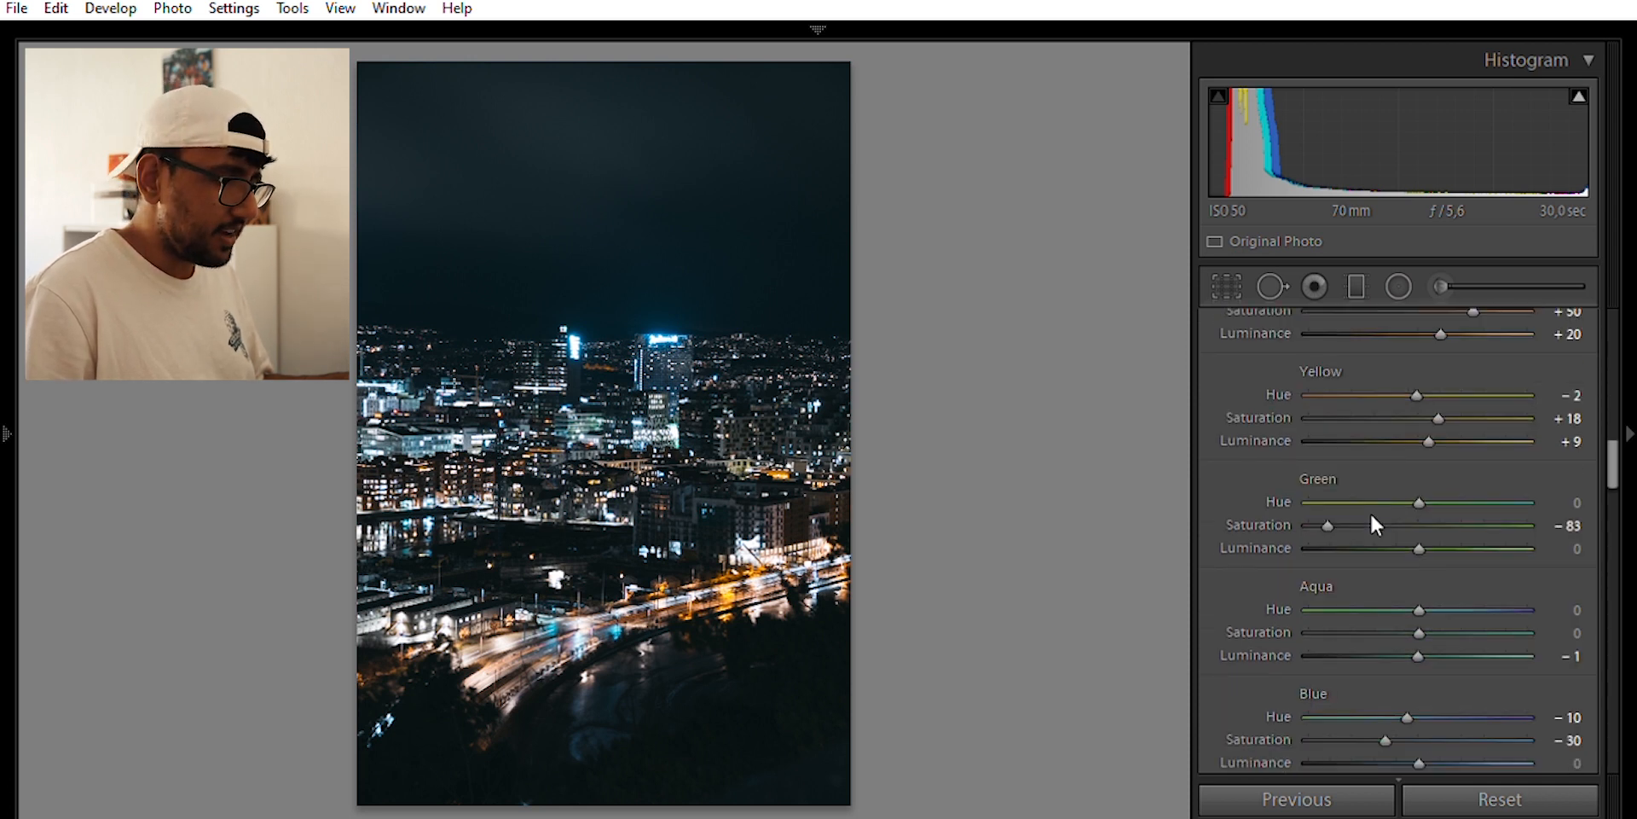
pyautogui.scroll(-4, 1370, 516)
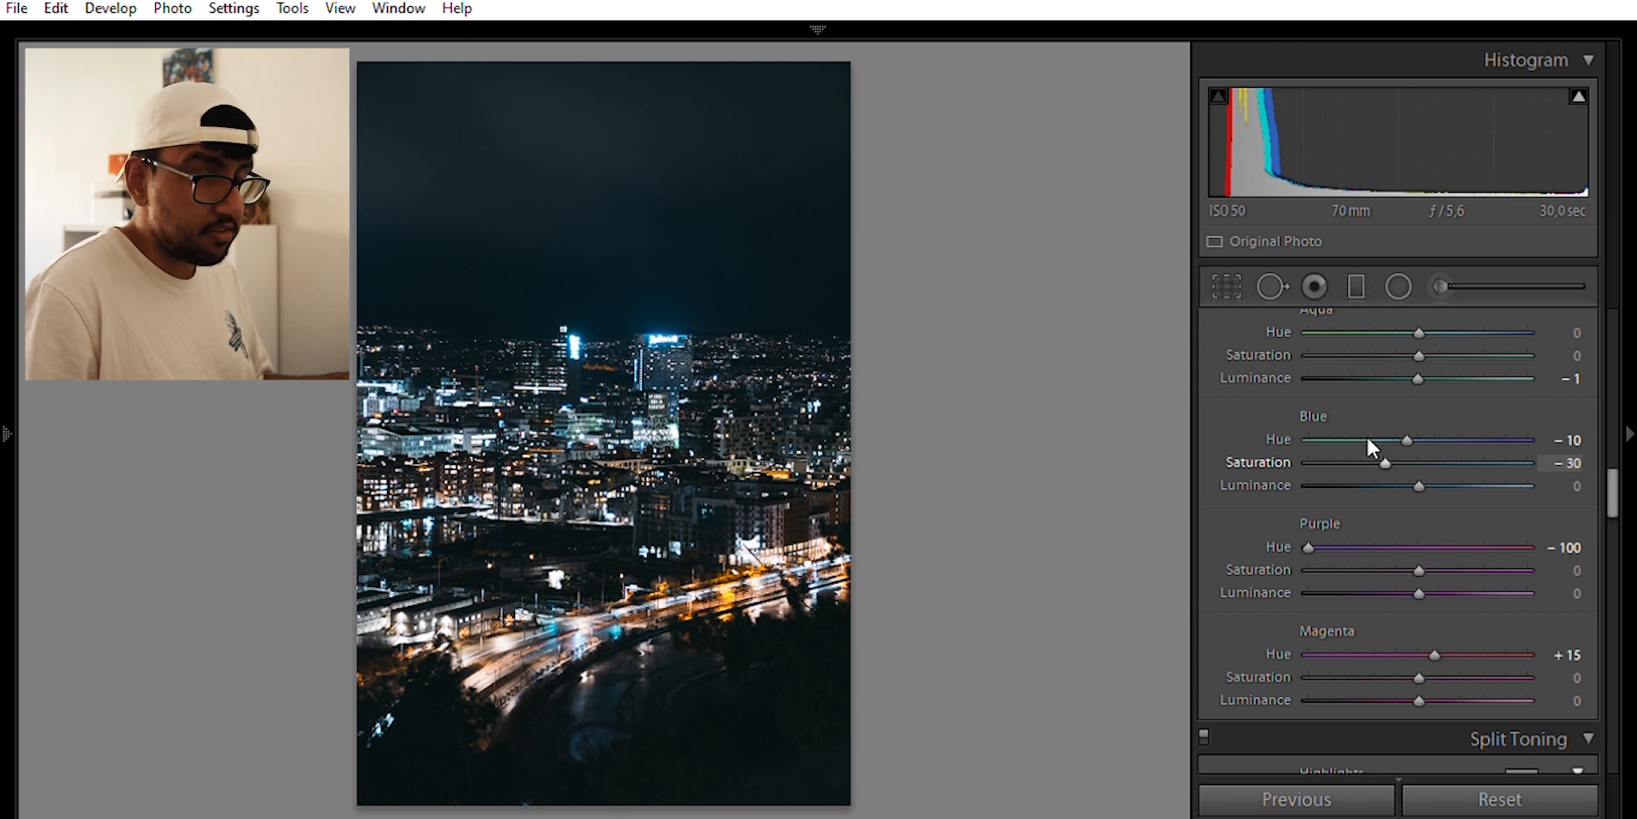
pyautogui.scroll(-4, 1368, 435)
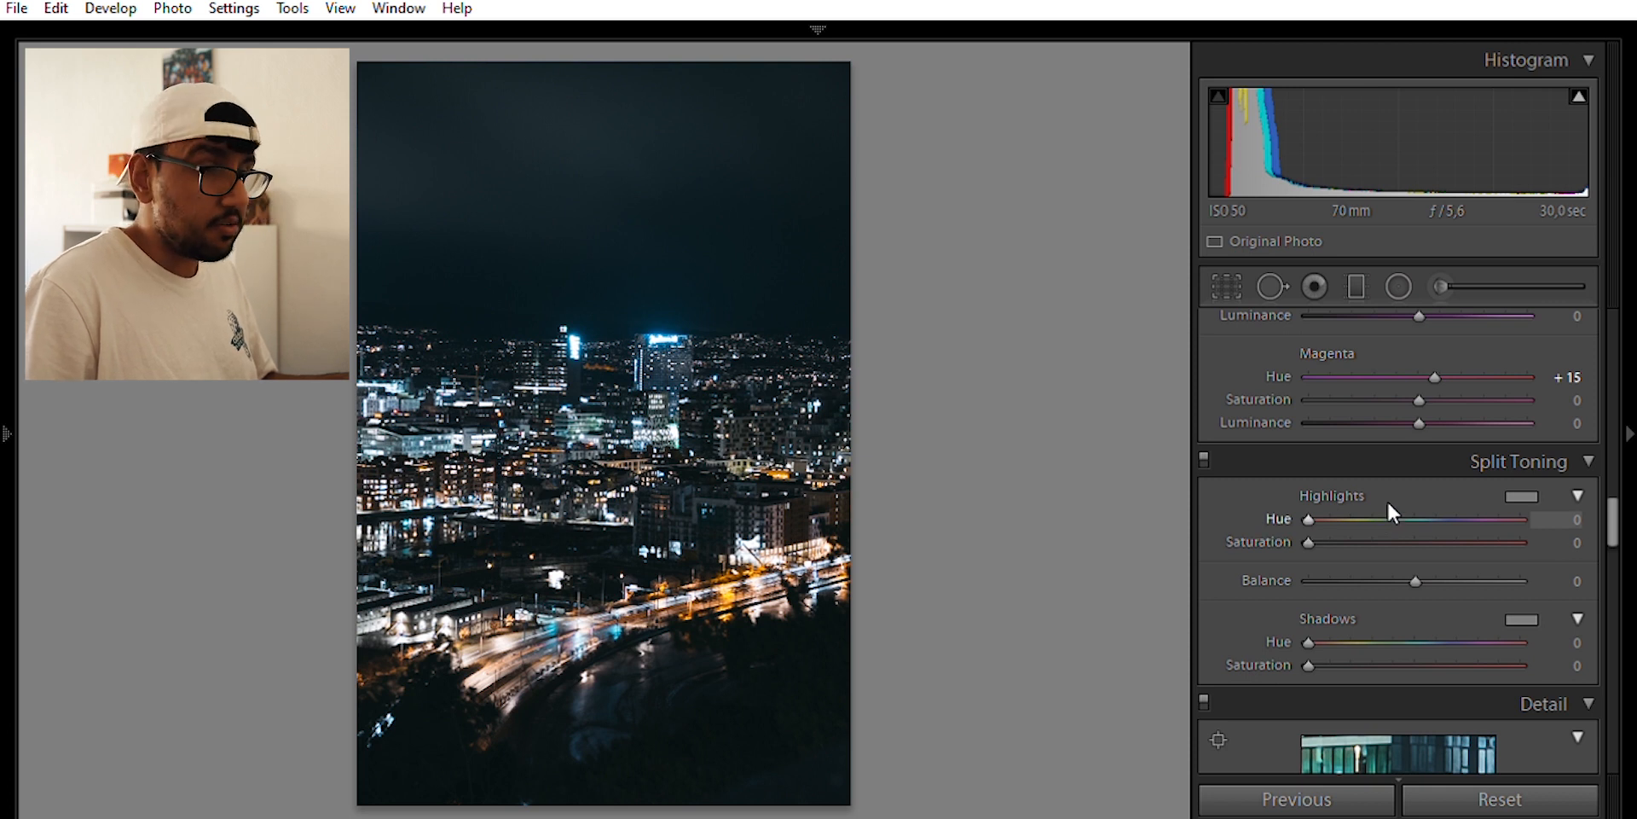
# Set Split Toning Shadows Hue to 209 and Saturation to 14 for a teal-blue tint
pyautogui.moveTo(1312, 622); pyautogui.dragTo(1433, 635)
pyautogui.moveTo(1308, 665); pyautogui.dragTo(1341, 646)
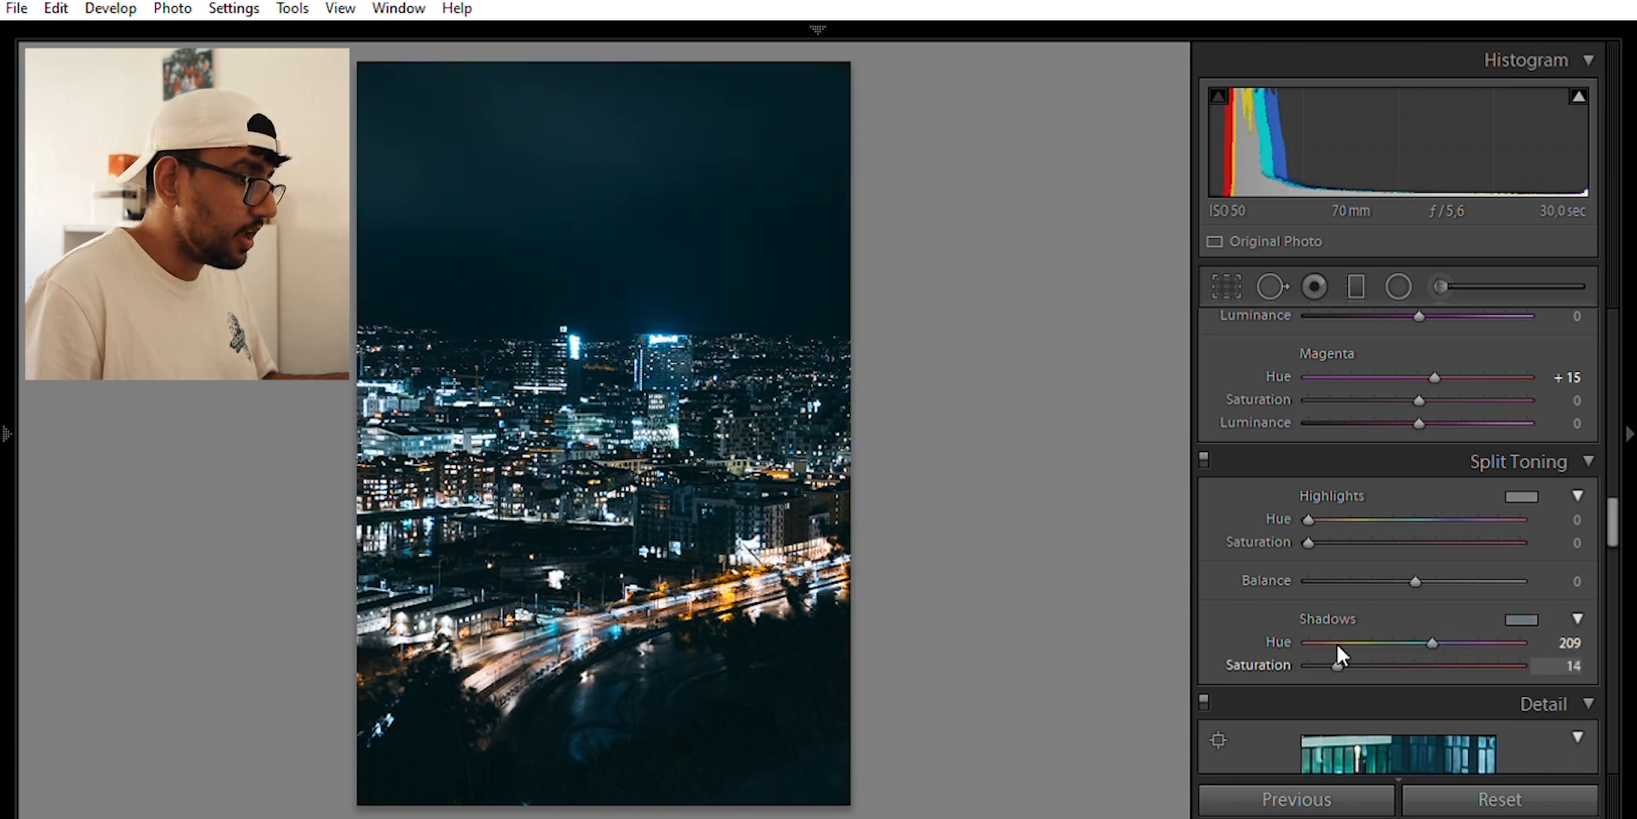
pyautogui.scroll(15, 1283, 544)
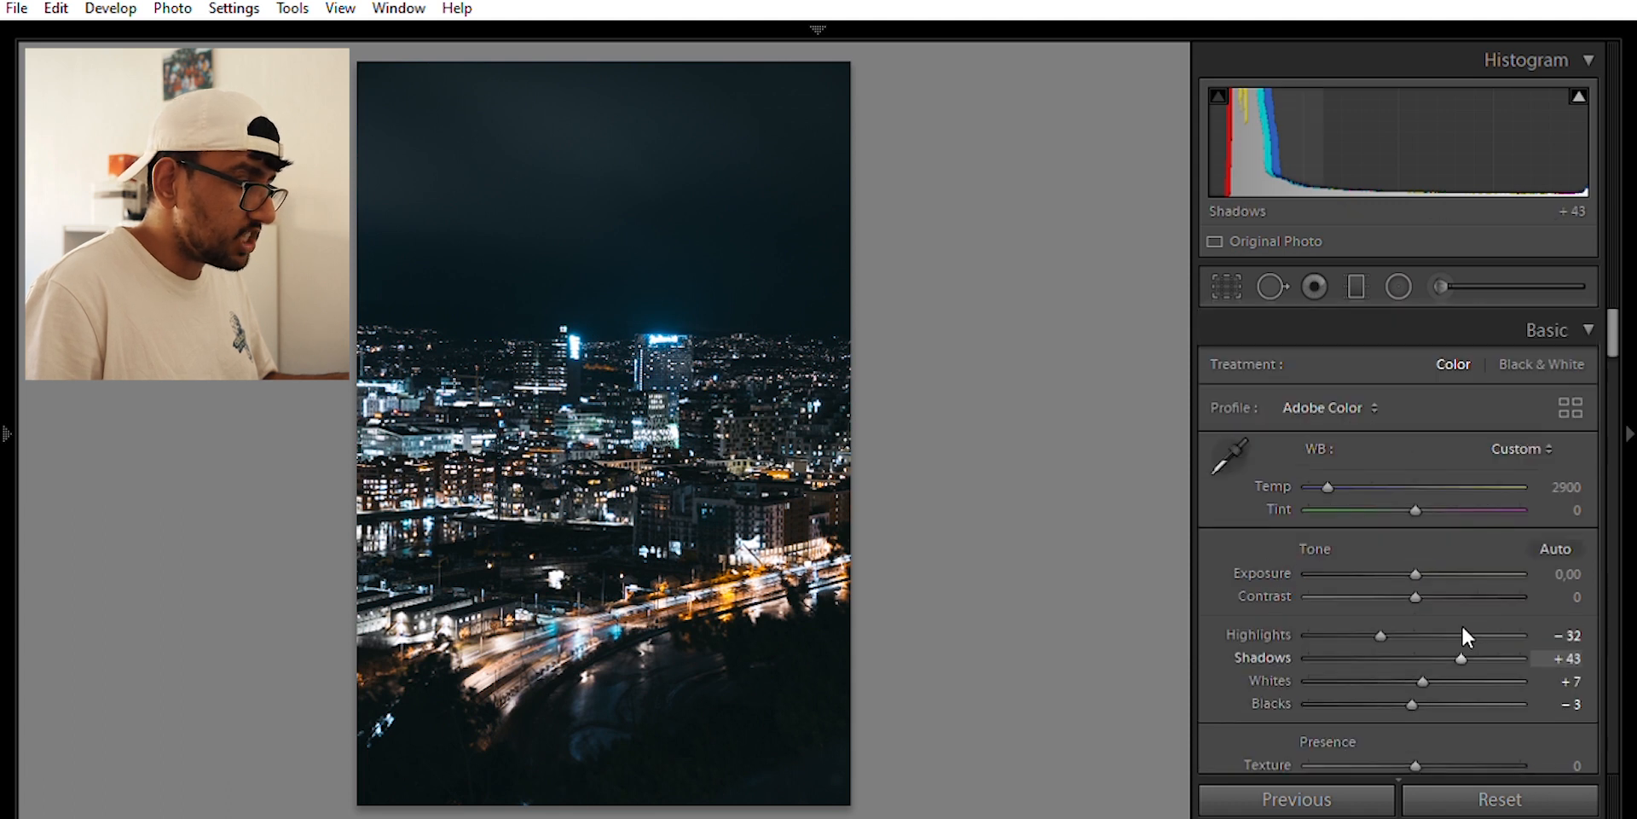
# Raise Shadows to +88, inspecting the dark areas at 1:1 before returning to Fit
pyautogui.moveTo(1472, 631); pyautogui.dragTo(1510, 635)
pyautogui.click(712, 715)
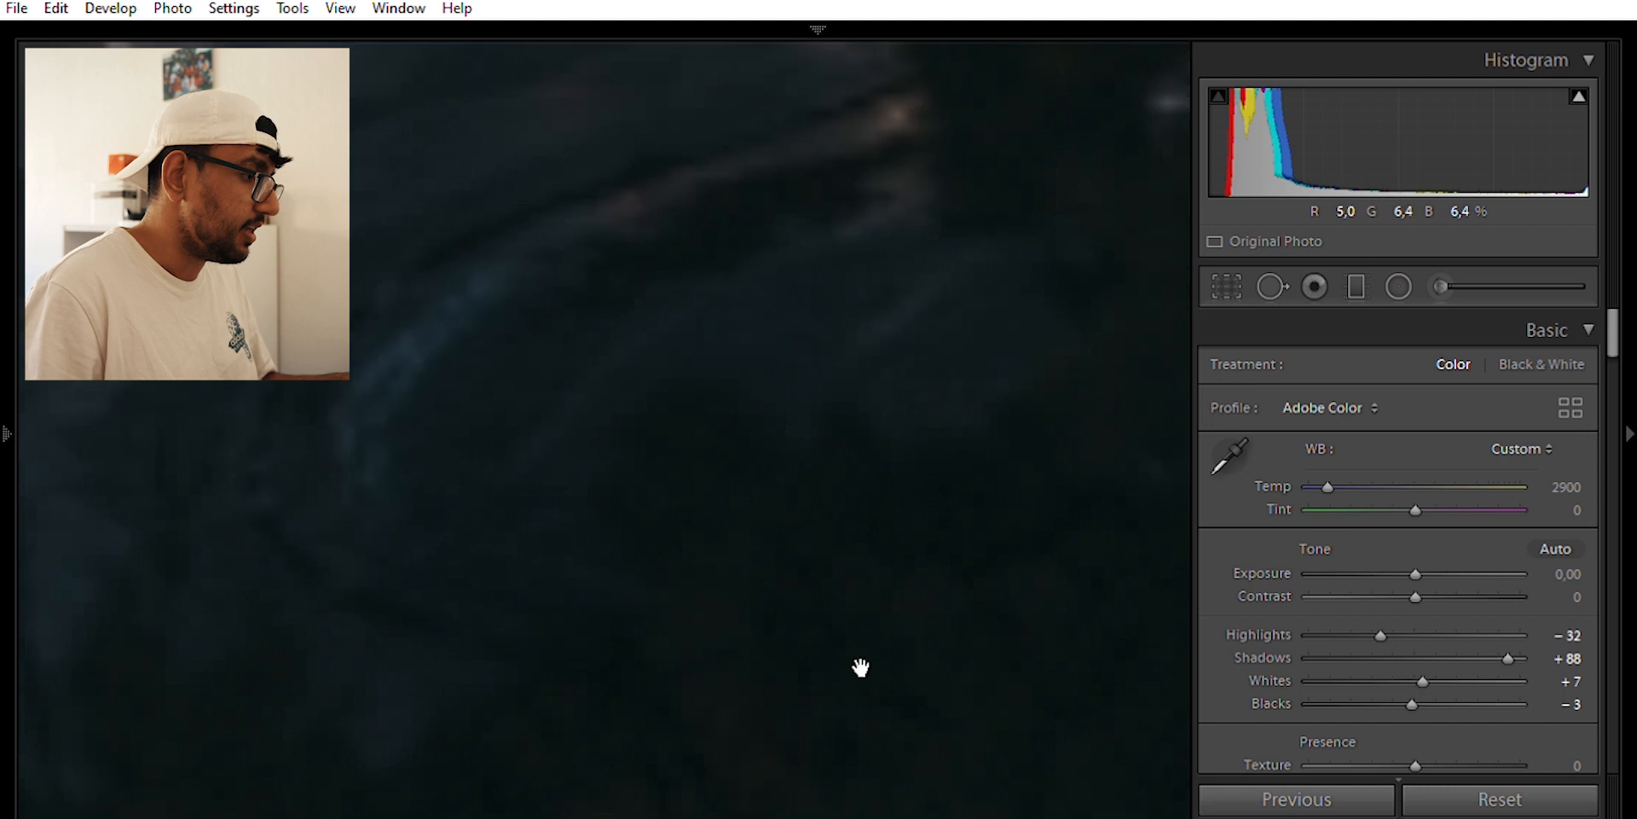
pyautogui.moveTo(860, 667); pyautogui.dragTo(443, 421)
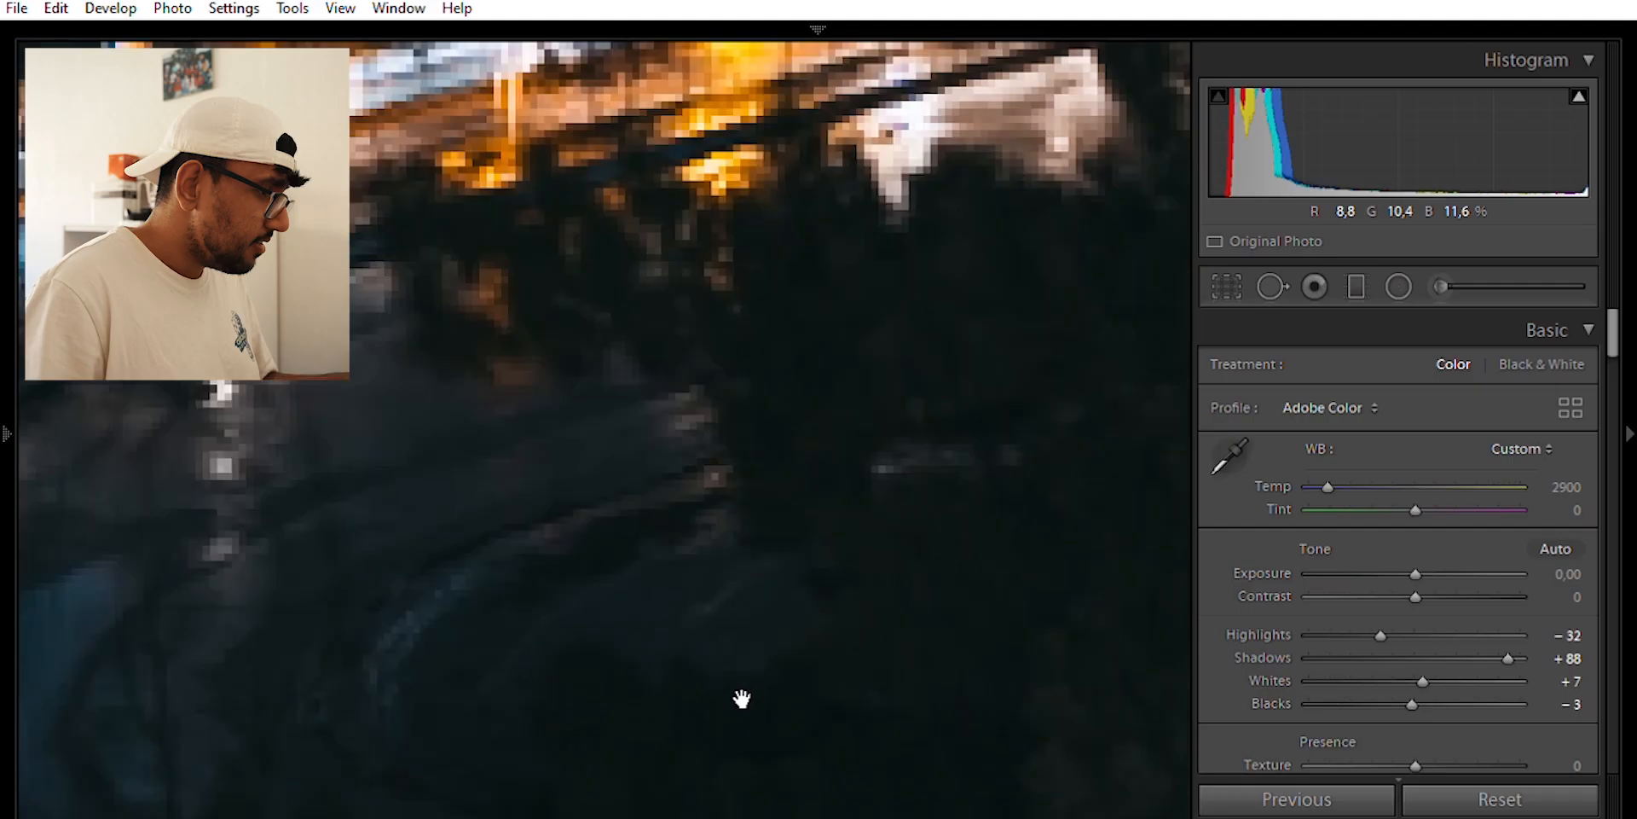
pyautogui.moveTo(742, 694); pyautogui.dragTo(713, 614)
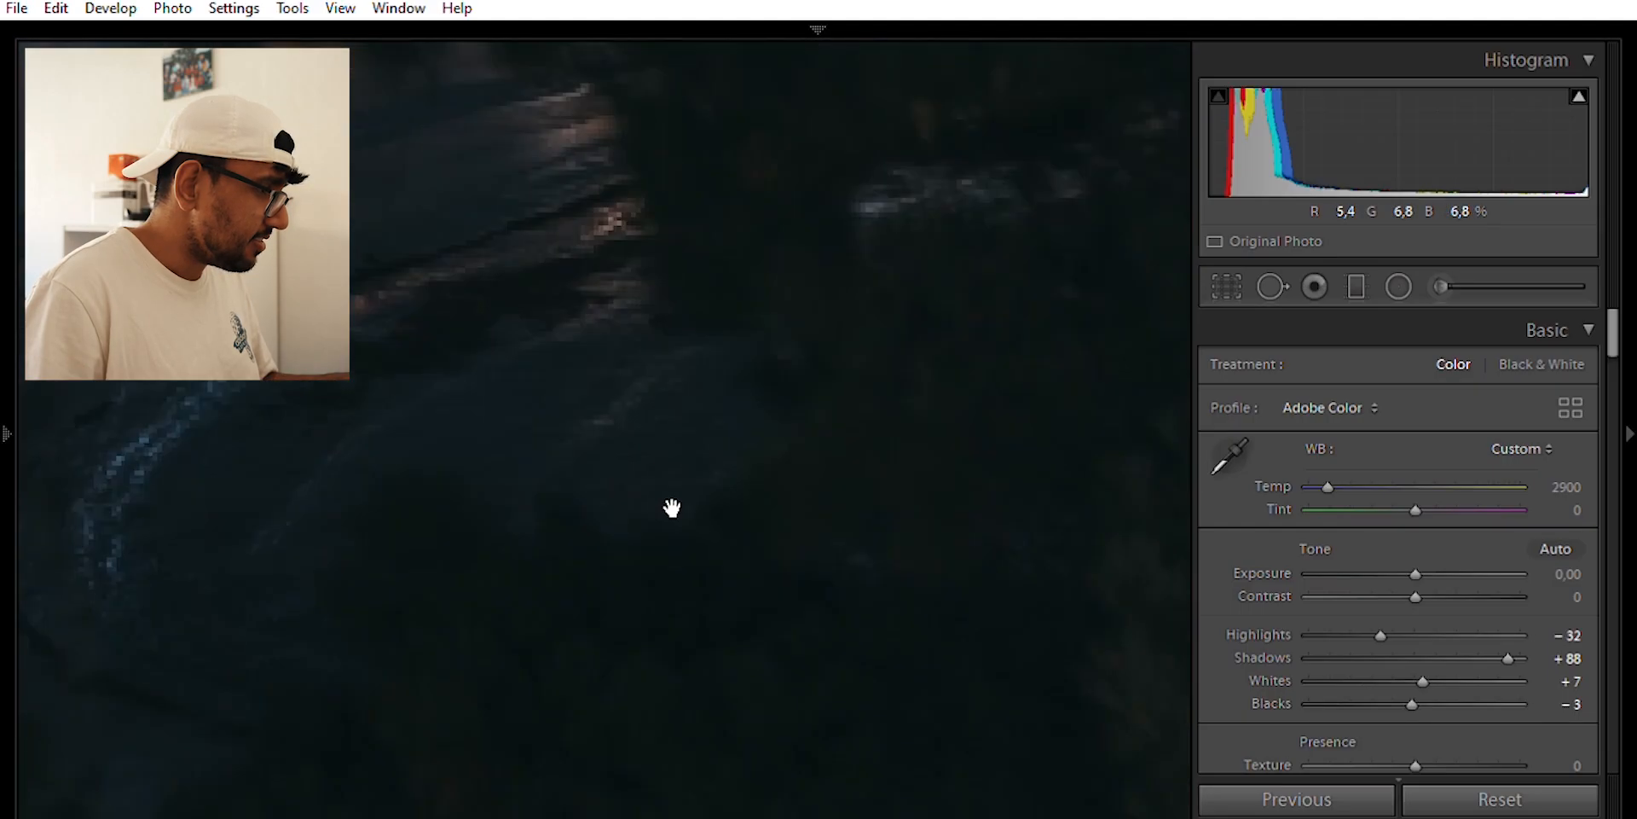
pyautogui.click(671, 508)
pyautogui.scroll(-3, 1298, 571)
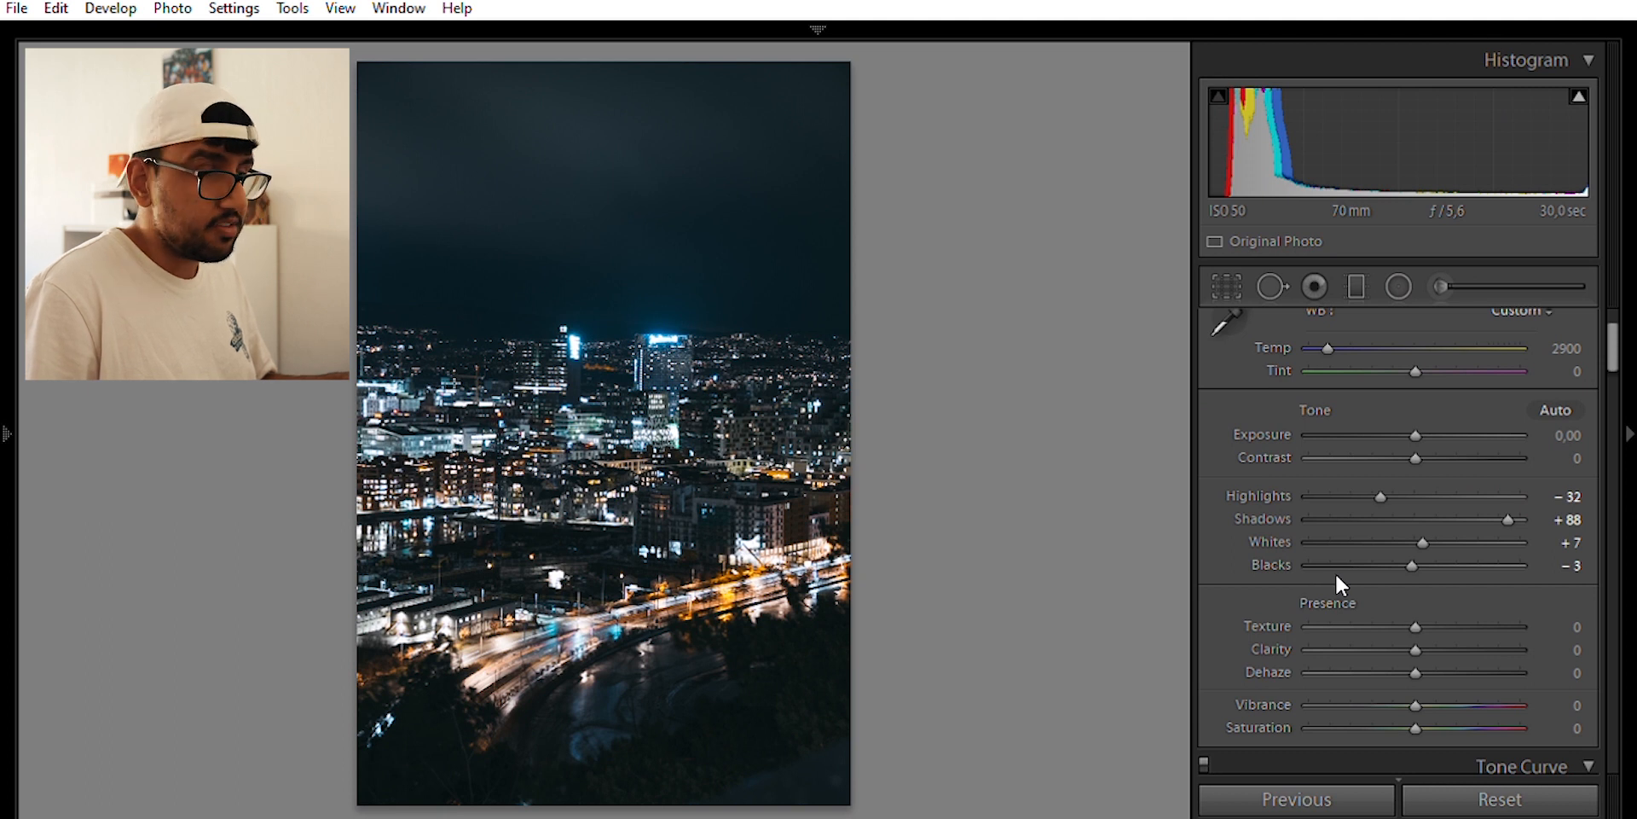
# Set Clarity to −20 after previewing +100, and compare Before/After with the backslash key
pyautogui.moveTo(1412, 625); pyautogui.dragTo(1390, 628)
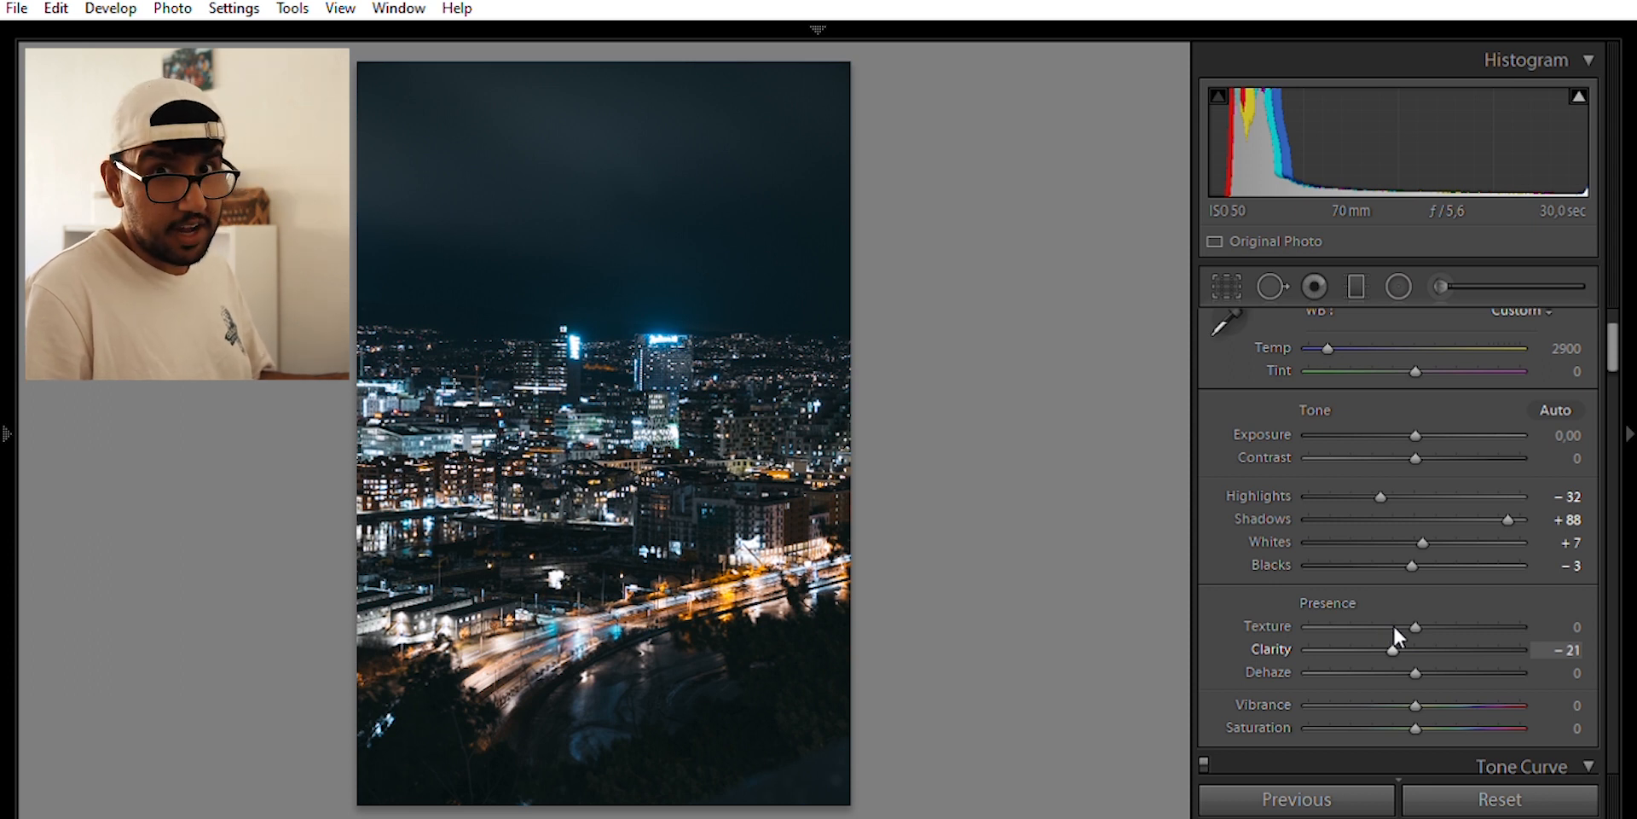
pyautogui.moveTo(1394, 629); pyautogui.dragTo(1521, 631)
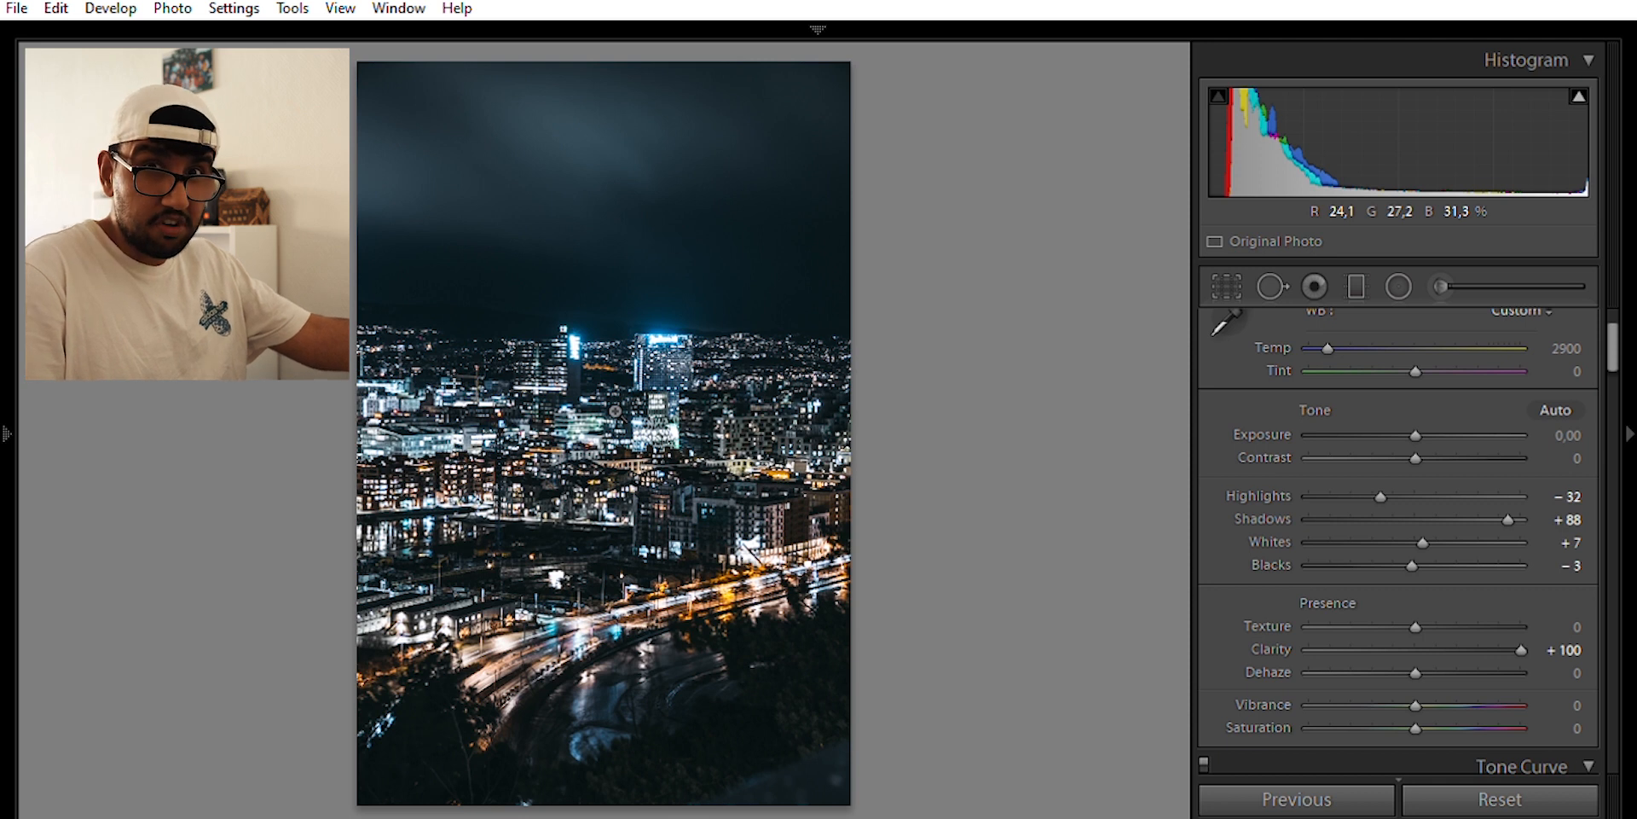
pyautogui.moveTo(1521, 631); pyautogui.dragTo(1399, 627)
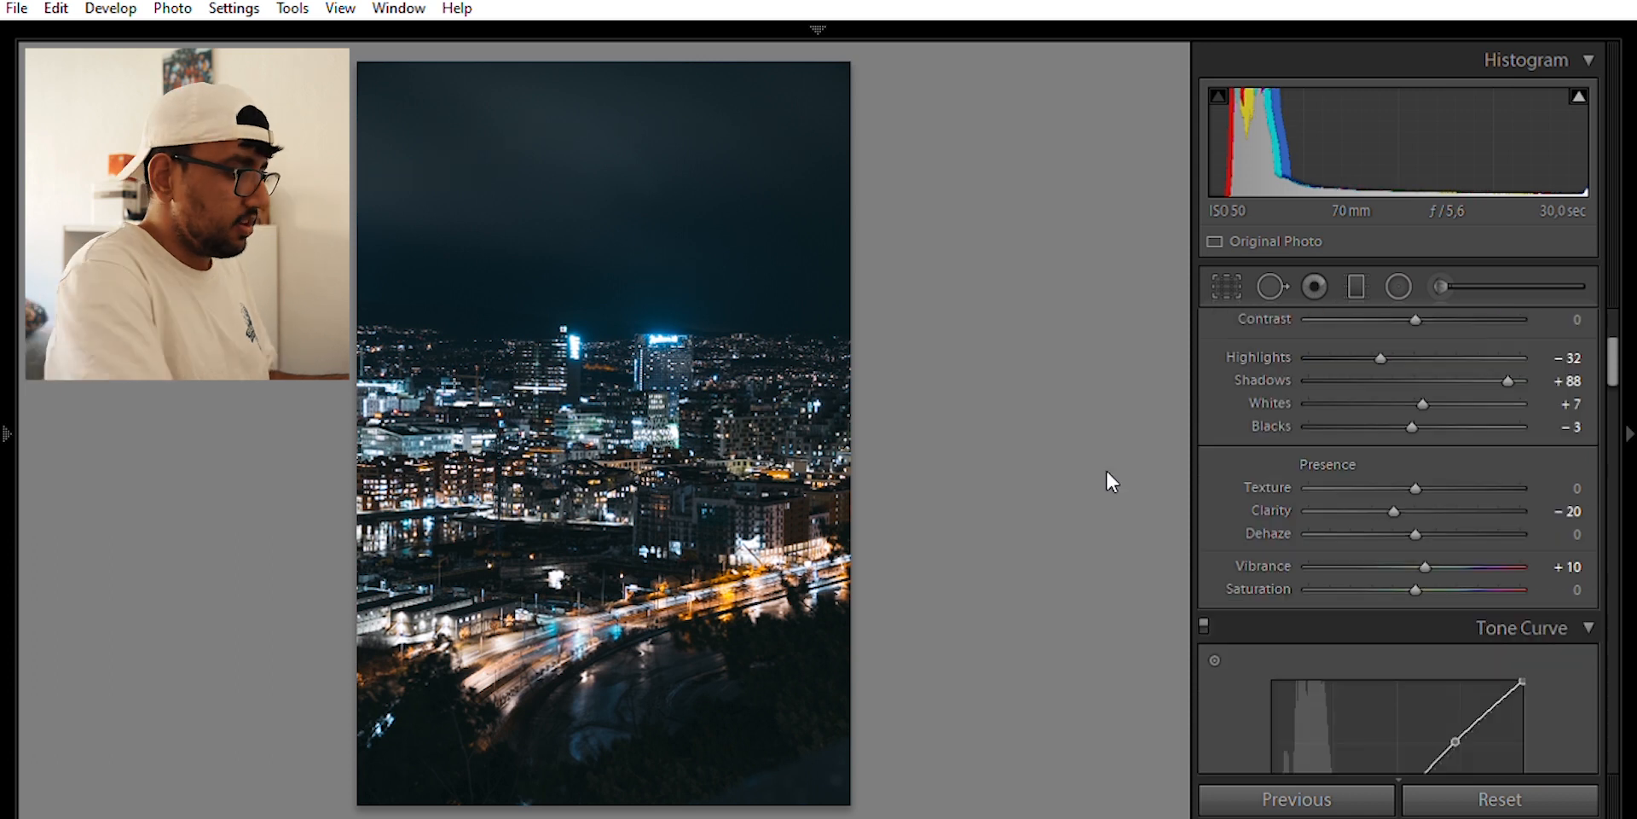
pyautogui.press('\\')
pyautogui.press('\\')
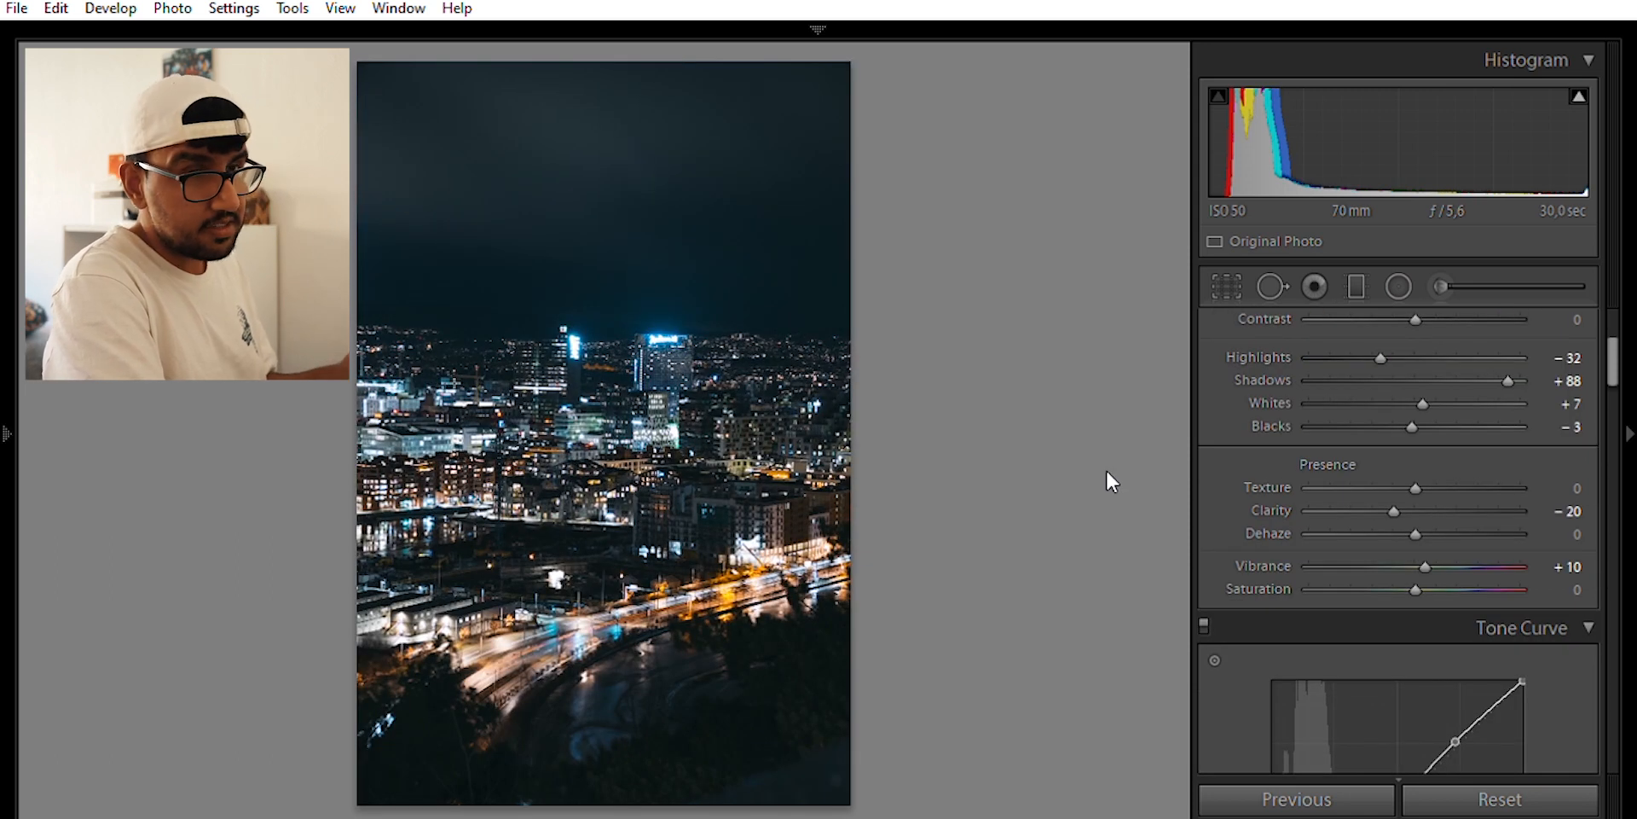
pyautogui.press('\\')
pyautogui.press('\\')
pyautogui.press('\\')
pyautogui.press('\\')
pyautogui.press('\\')
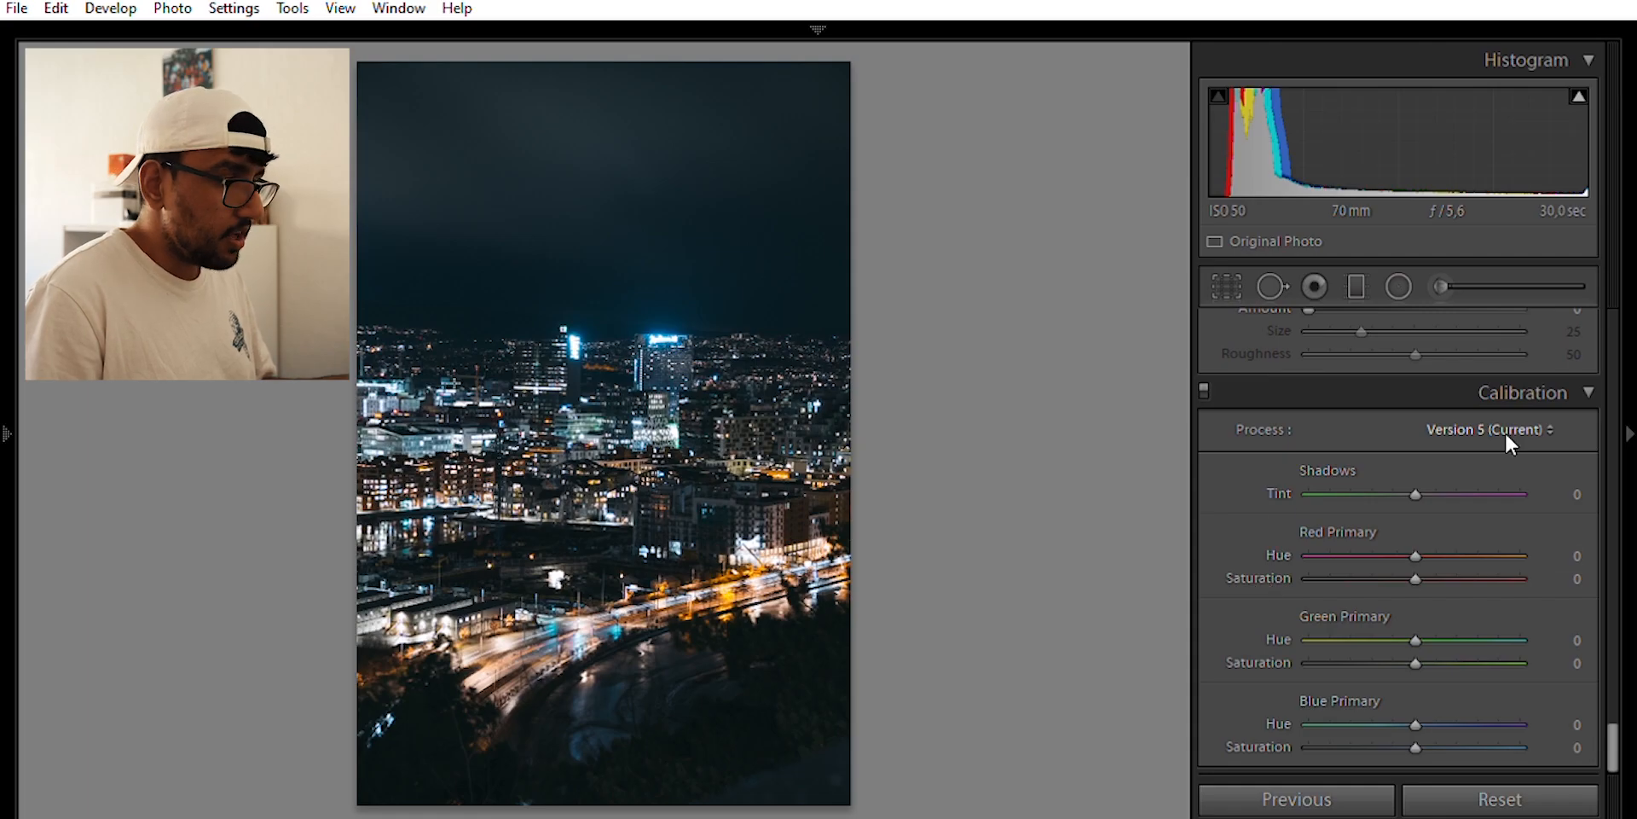
# Set Blue Primary Hue −42 and Saturation +30, and Green Primary Hue −19
pyautogui.moveTo(1412, 700); pyautogui.dragTo(1369, 714)
pyautogui.moveTo(1412, 739); pyautogui.dragTo(1442, 729)
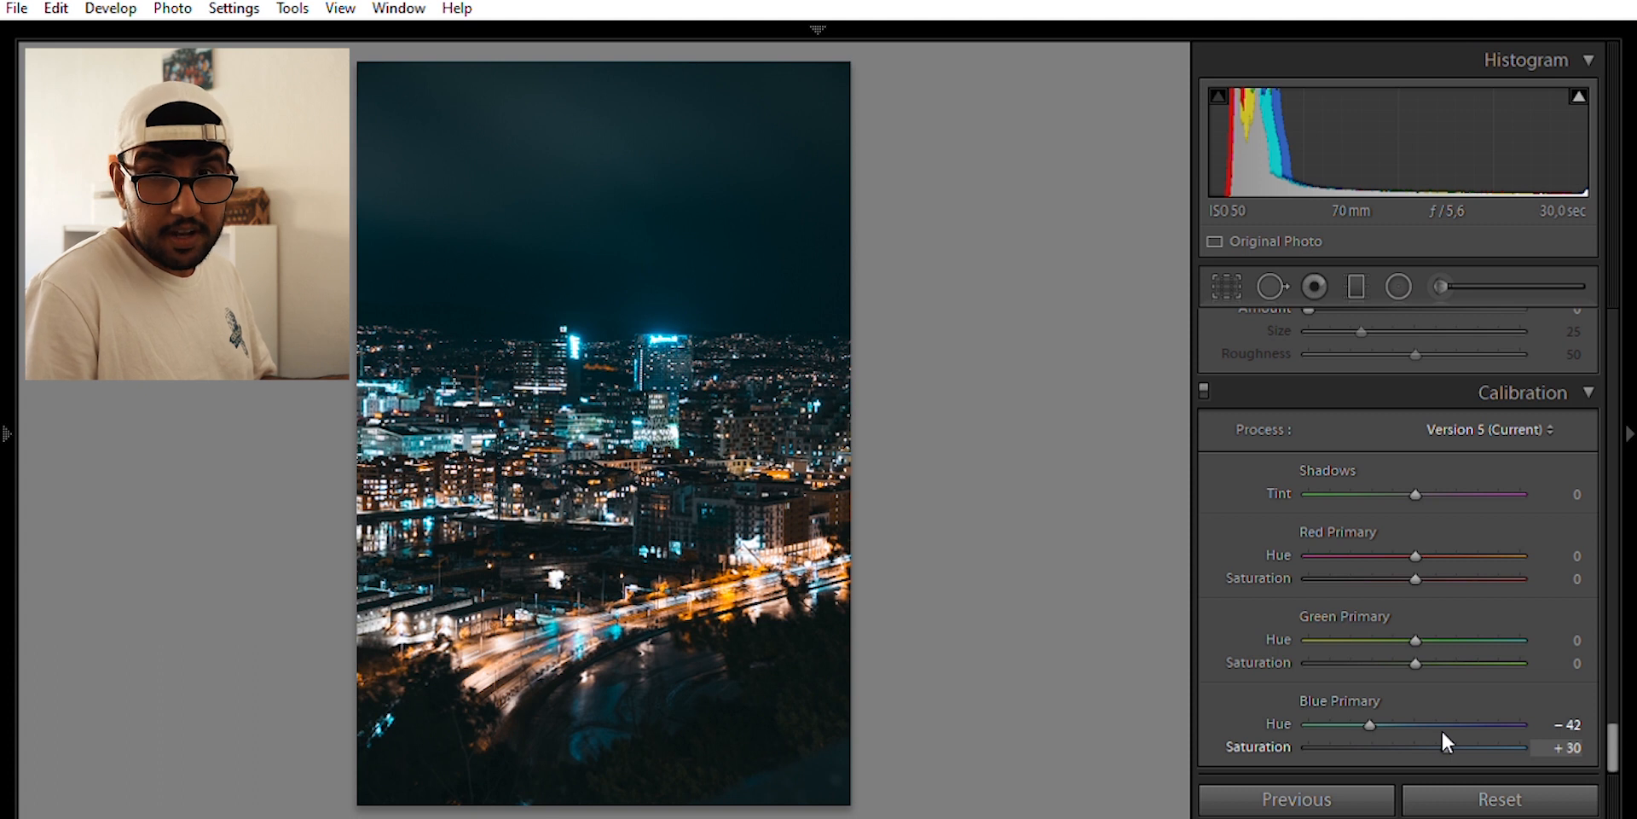
pyautogui.moveTo(1414, 635); pyautogui.dragTo(1489, 656)
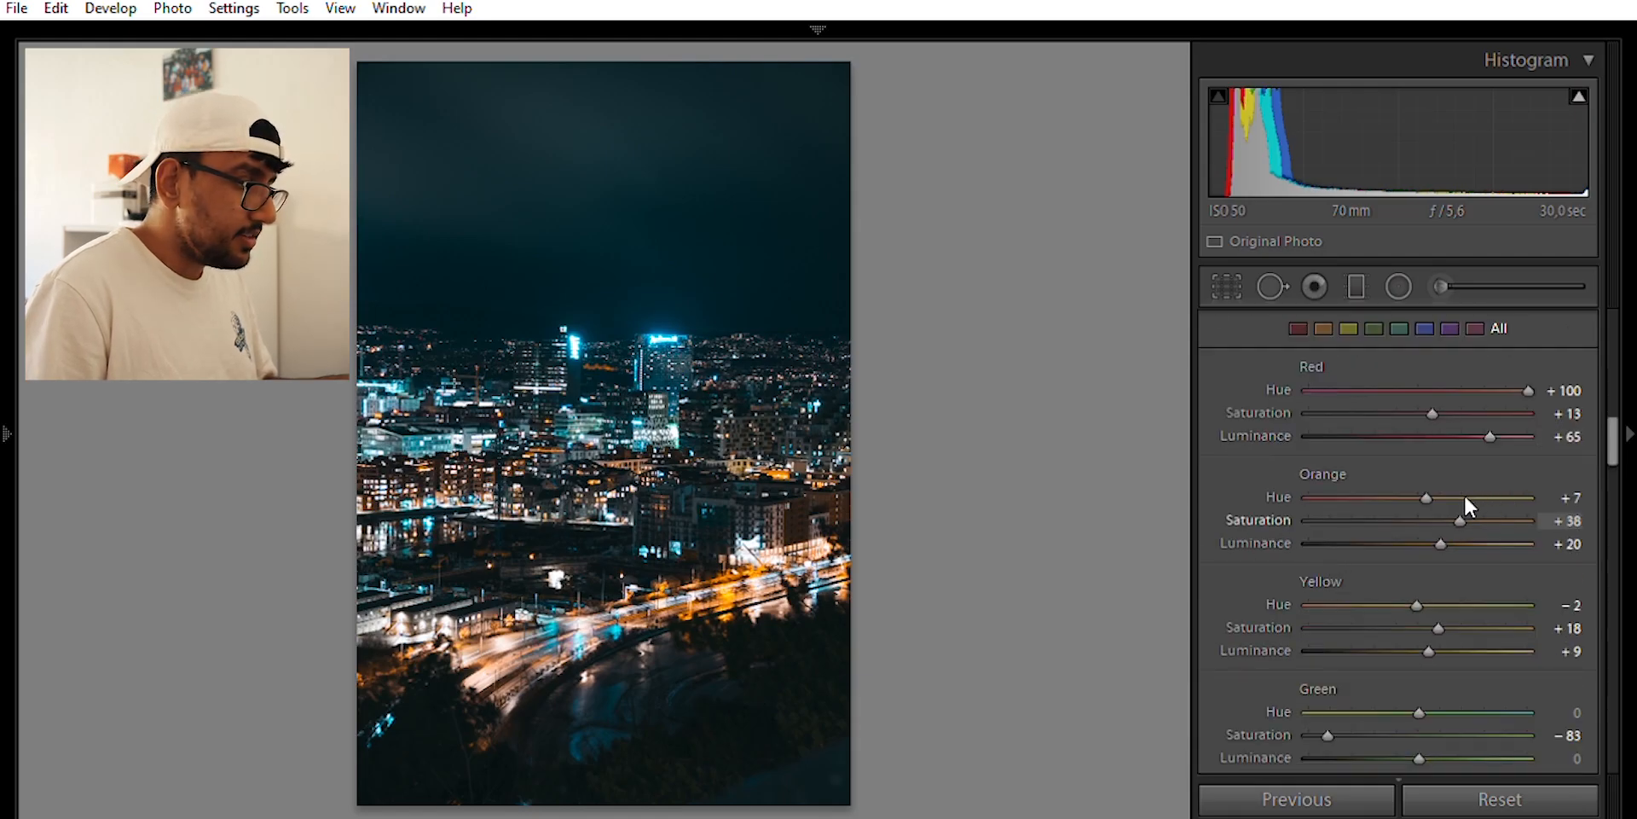
# Ease Orange Saturation down to +15, then zoom in on the road to check its colour
pyautogui.moveTo(1465, 495); pyautogui.dragTo(1441, 504)
pyautogui.click(726, 586)
pyautogui.moveTo(804, 668); pyautogui.dragTo(739, 383)
pyautogui.moveTo(685, 572); pyautogui.dragTo(736, 523)
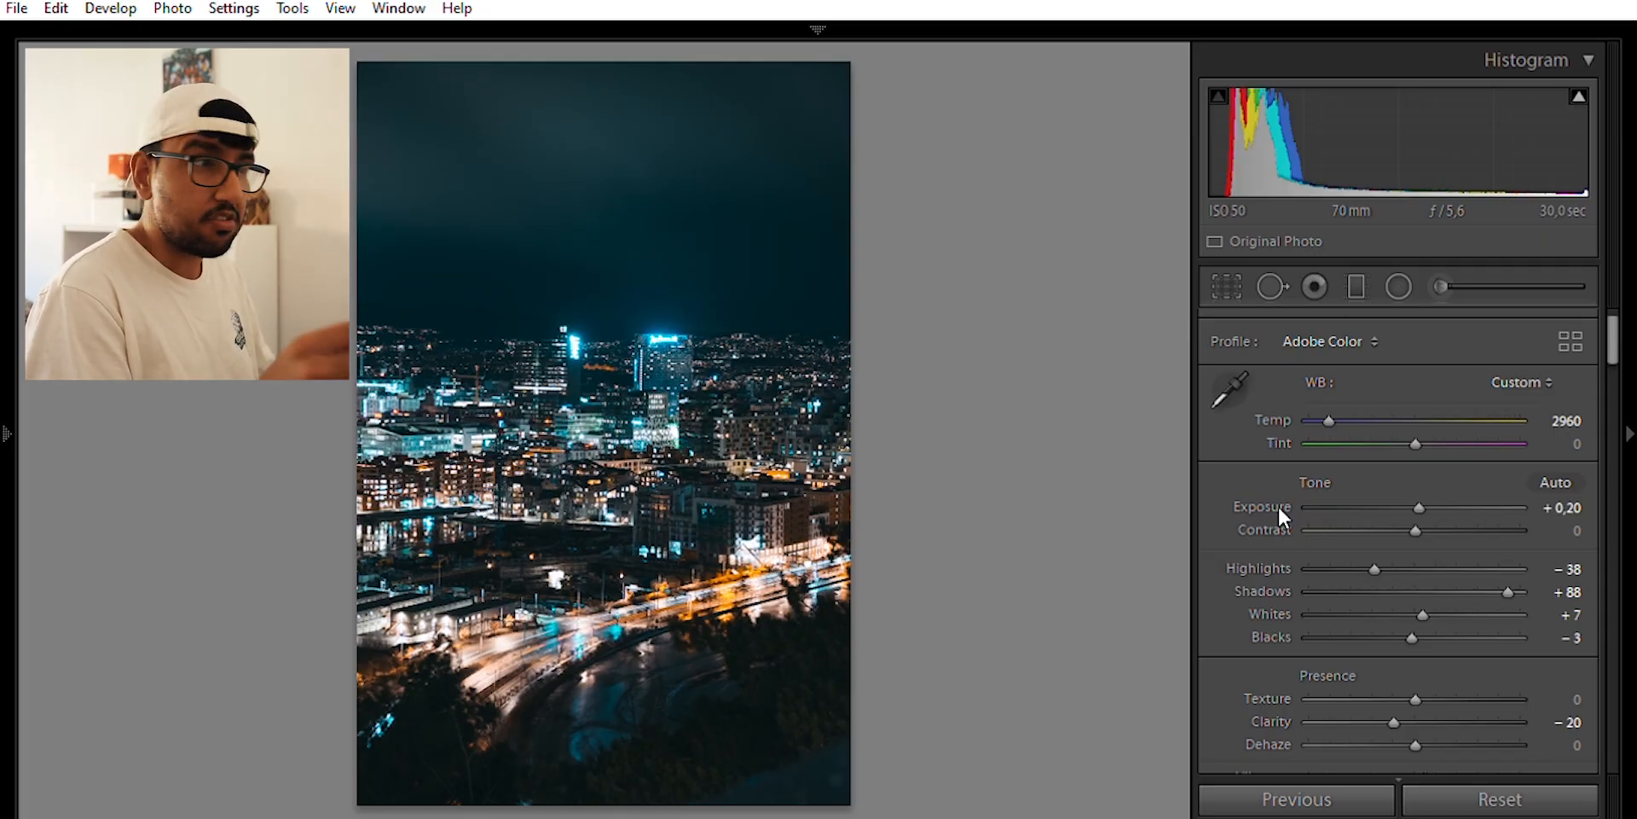
# Shift Tint to +4 toward magenta and compare the Before and After views
pyautogui.moveTo(1414, 423)
pyautogui.mouseDown()
pyautogui.moveTo(1431, 423)
pyautogui.moveTo(1415, 417)
pyautogui.mouseUp()
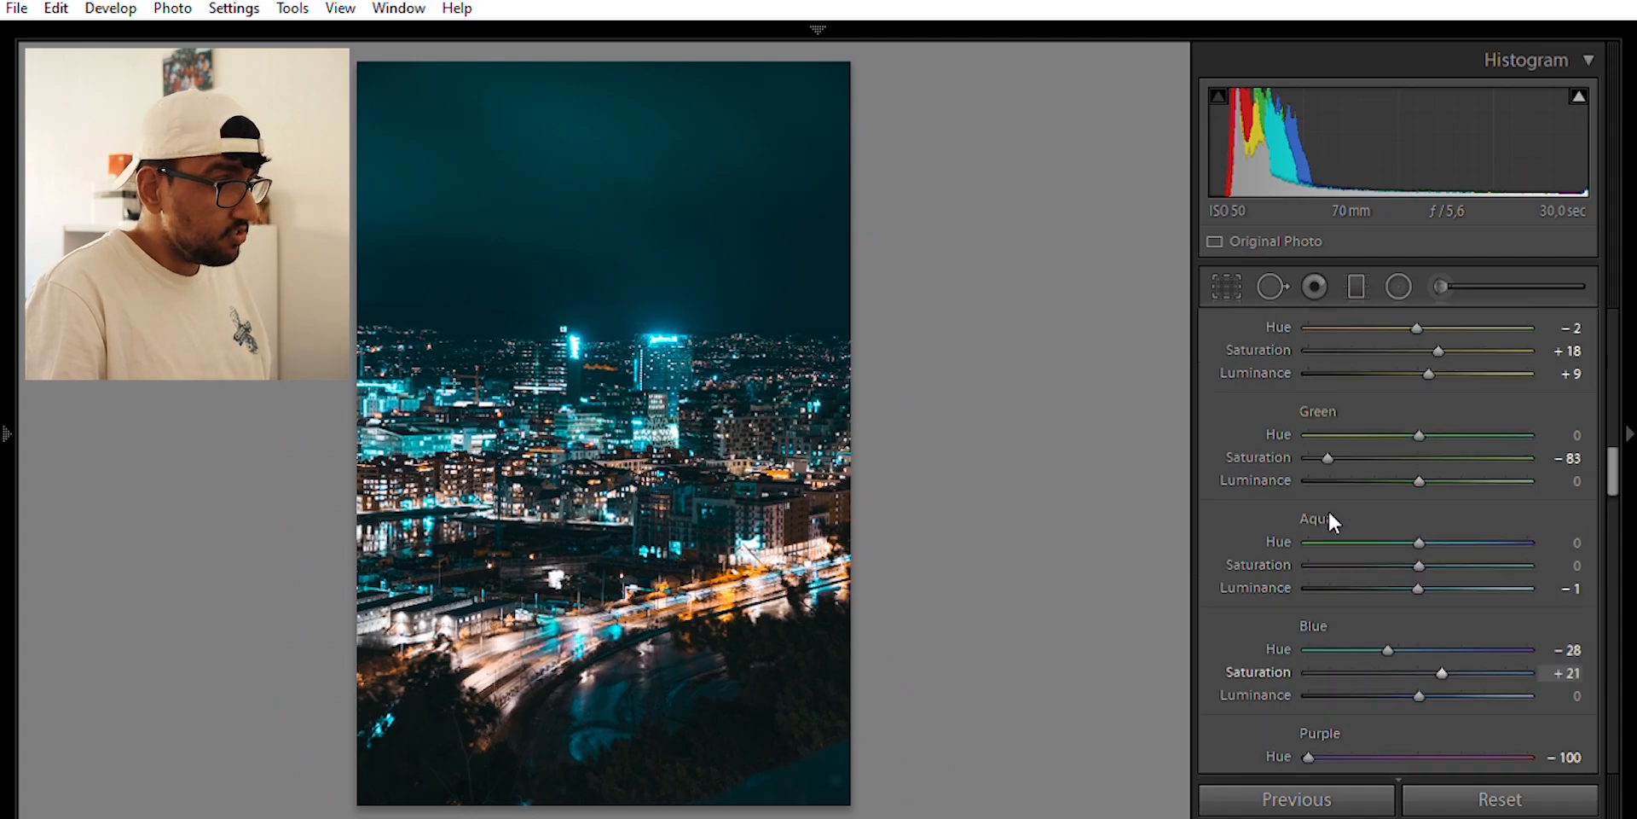
pyautogui.scroll(2, 1327, 509)
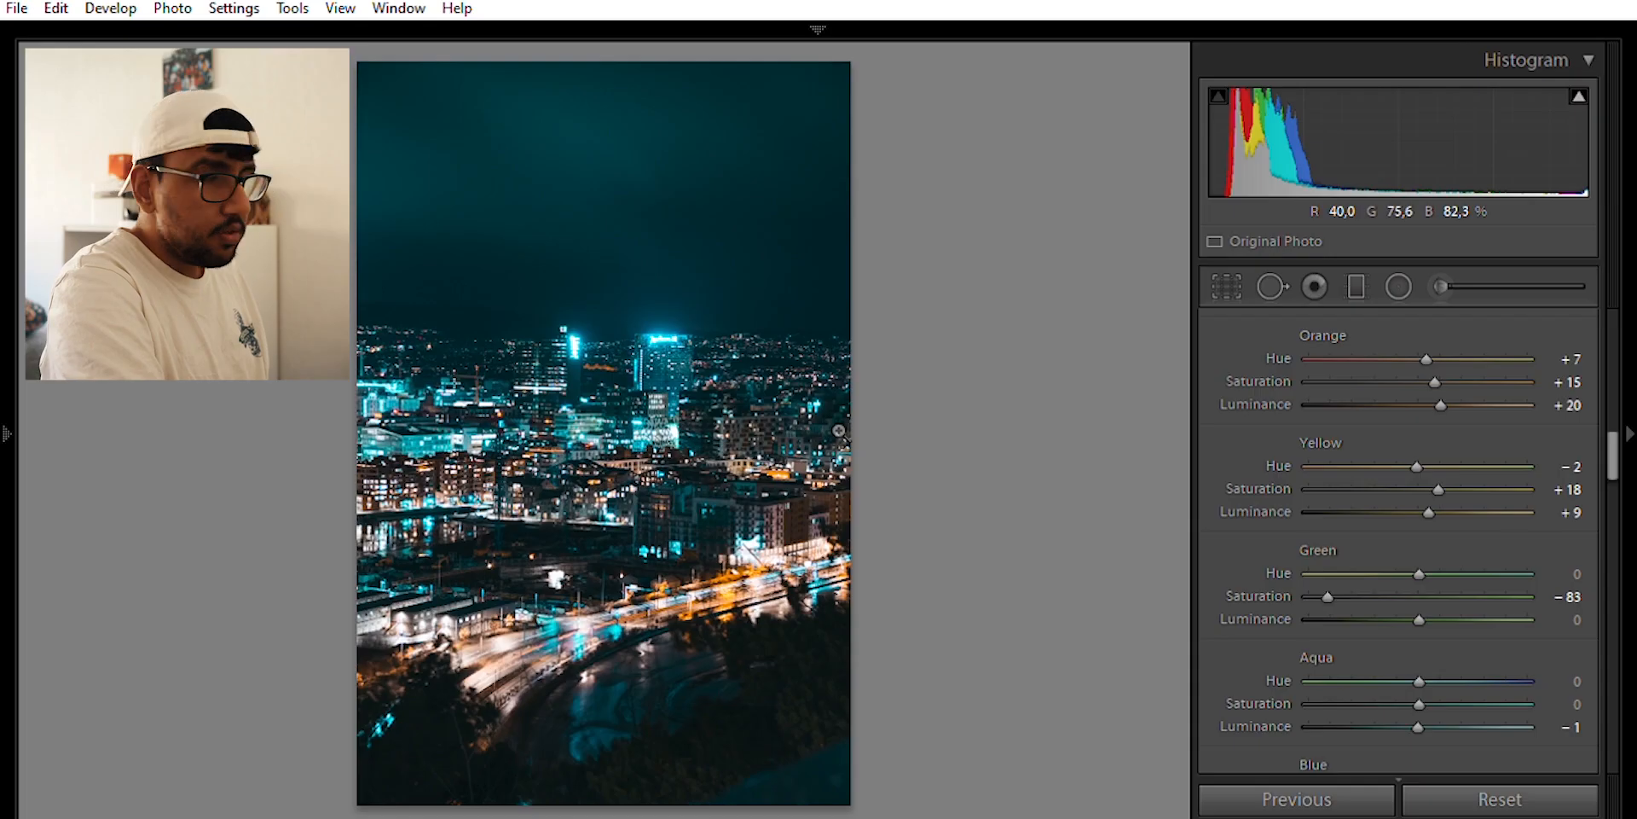
pyautogui.press('\\')
pyautogui.press('\\')
pyautogui.press('\\')
pyautogui.press('\\')
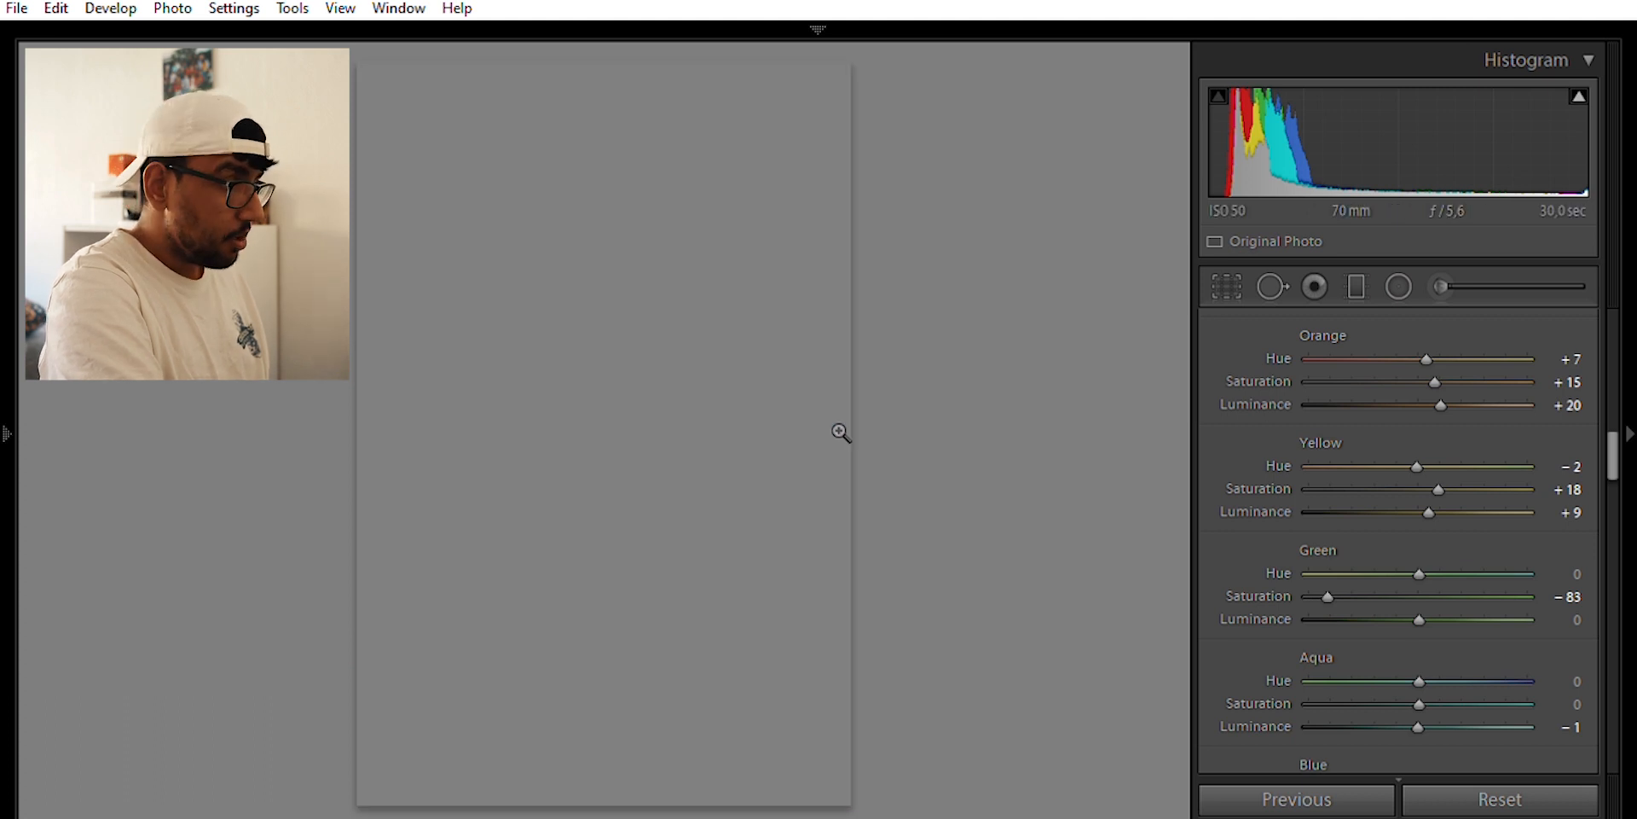
pyautogui.scroll(10, 1305, 556)
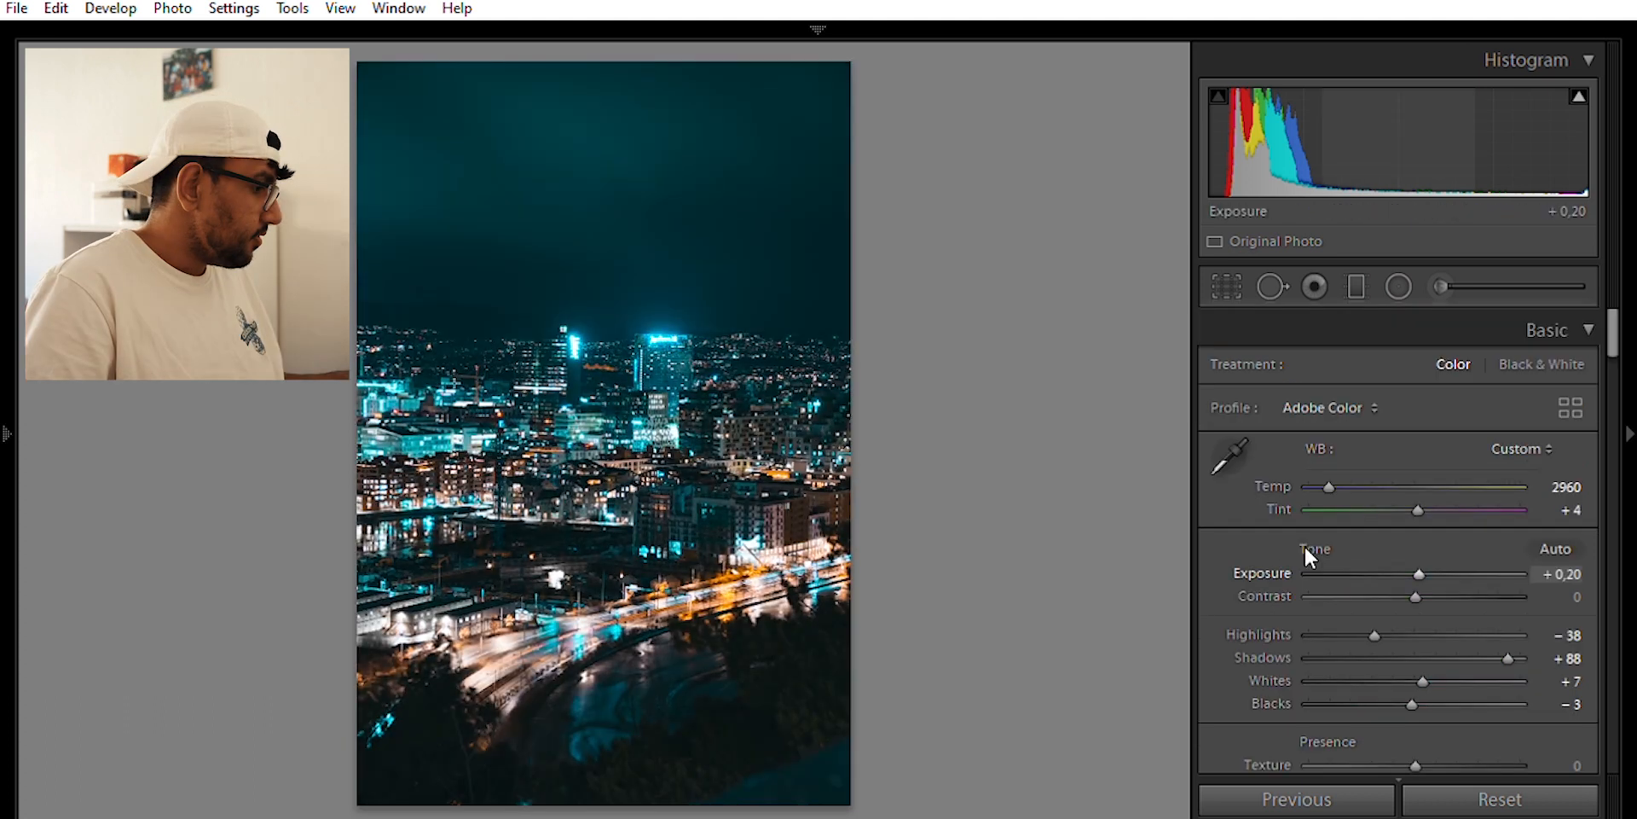
# Add a graduated filter across the lower foreground and lower its exposure
pyautogui.click(1350, 267)
pyautogui.moveTo(643, 774); pyautogui.dragTo(593, 546)
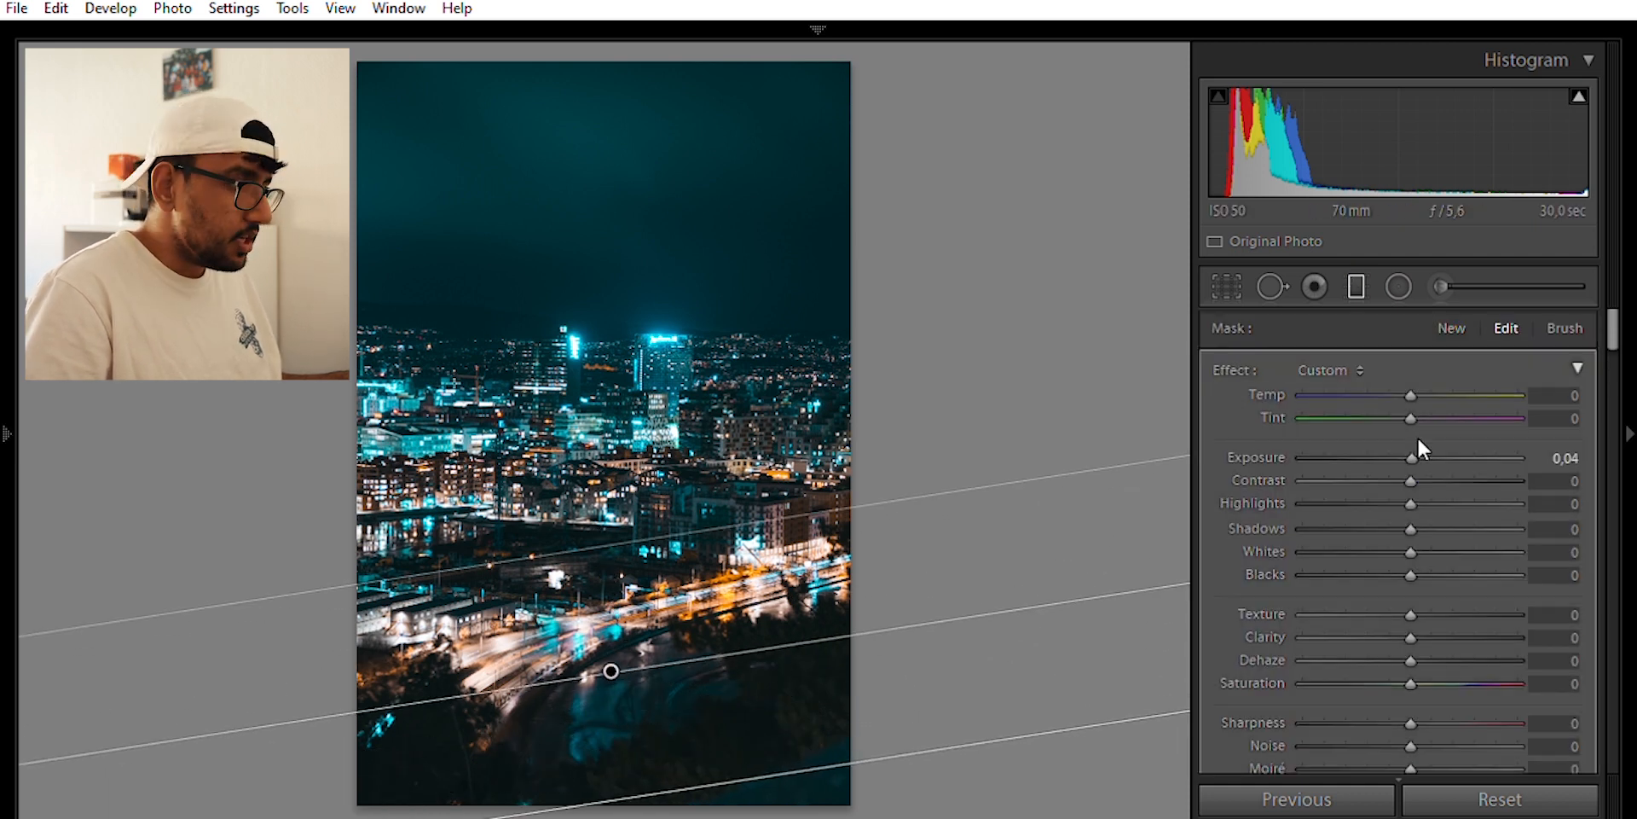
pyautogui.moveTo(1415, 440); pyautogui.dragTo(1384, 441)
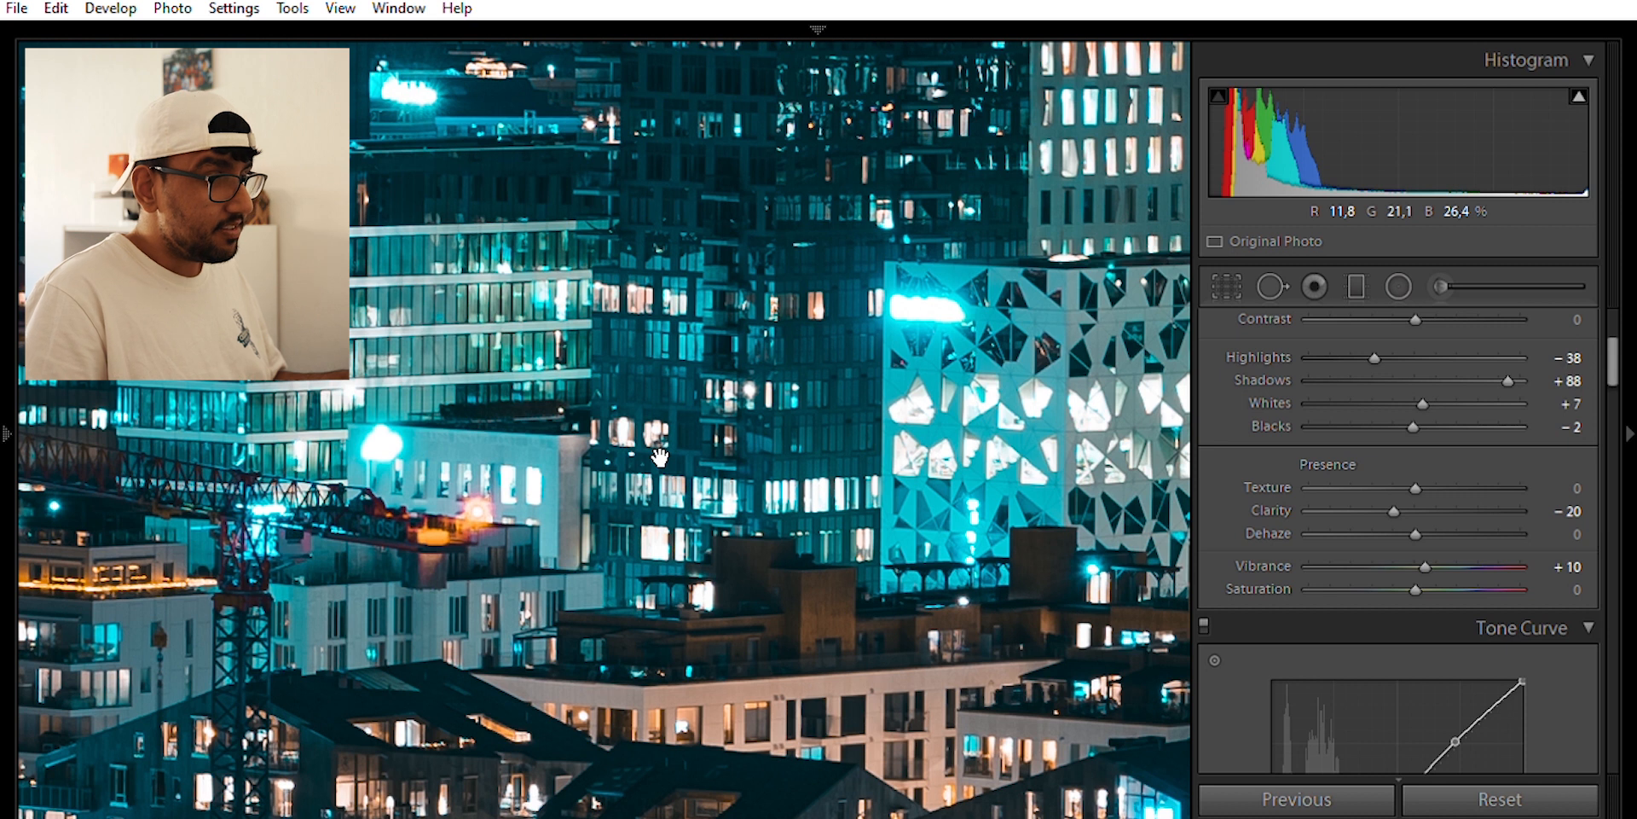
# Add a second graduated filter at the top of the sky with Exposure -1.11
pyautogui.click(659, 458)
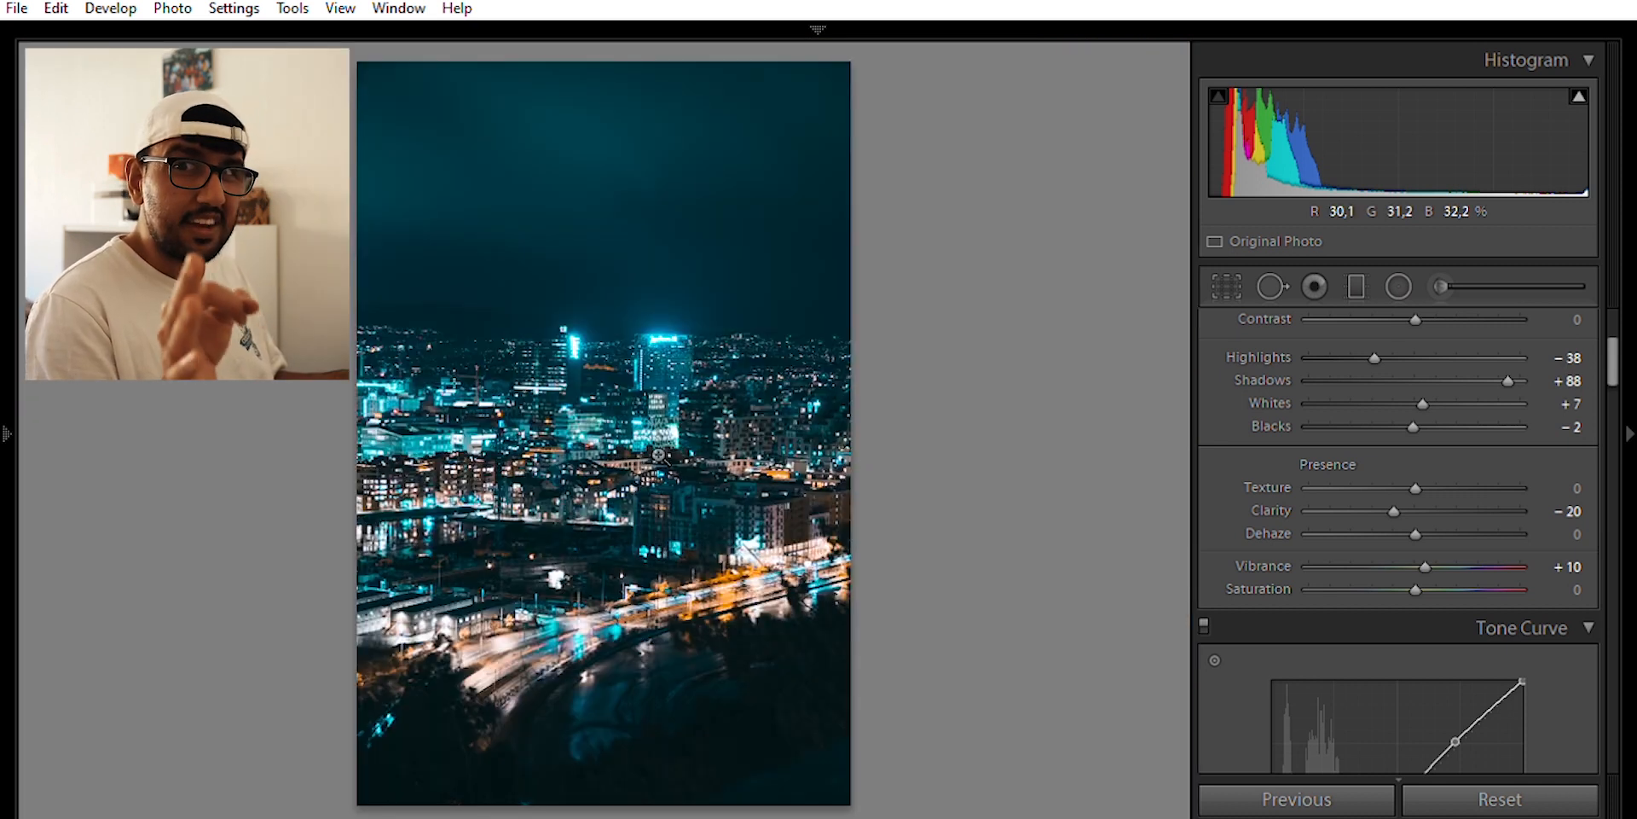
pyautogui.click(1356, 286)
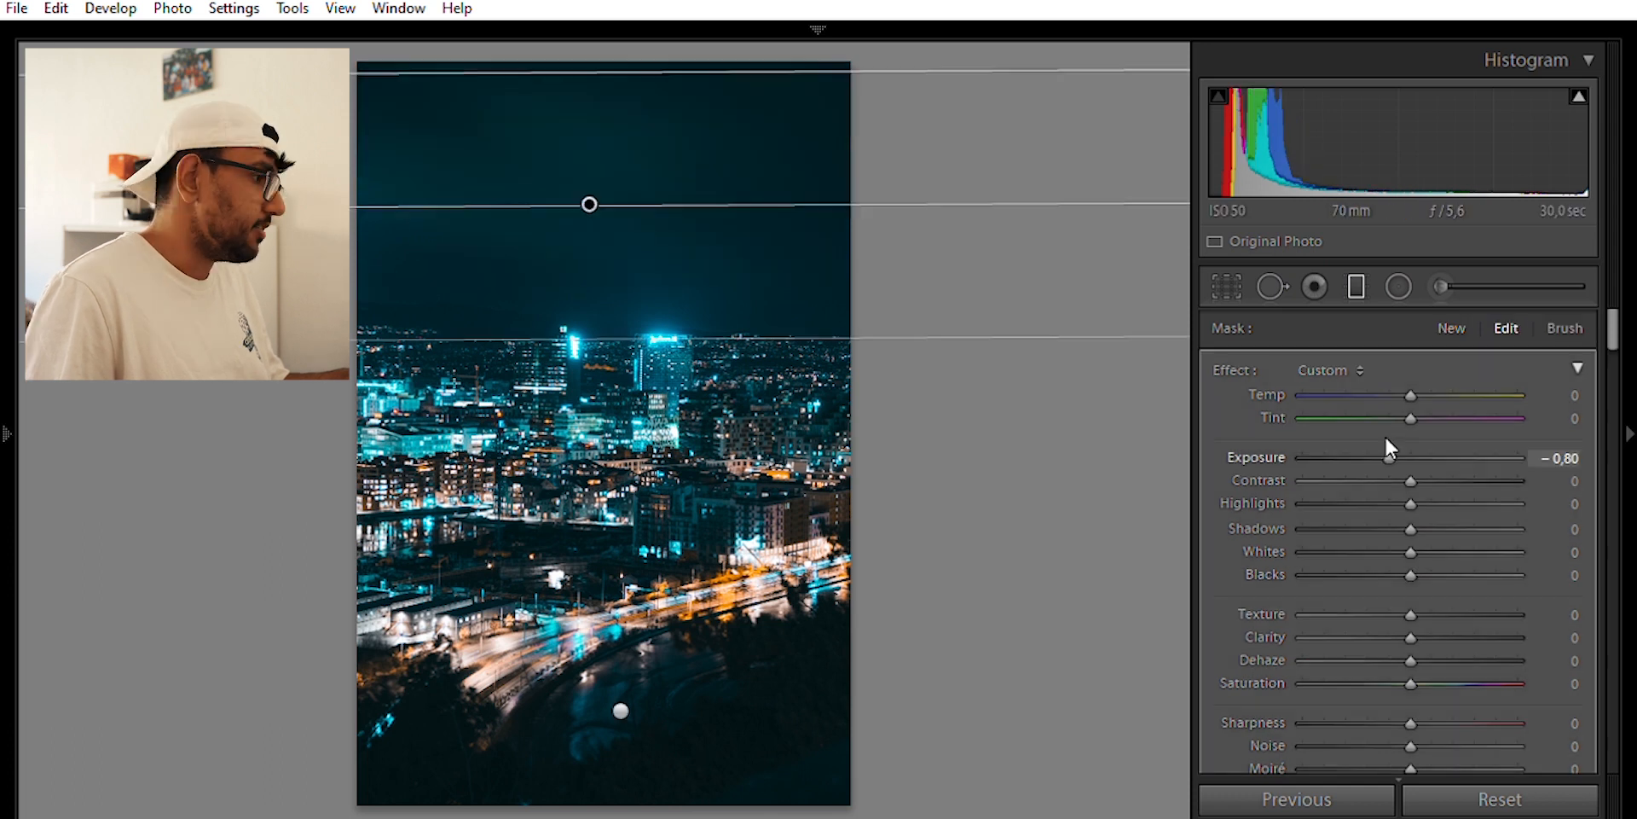
pyautogui.moveTo(1385, 437); pyautogui.dragTo(1380, 439)
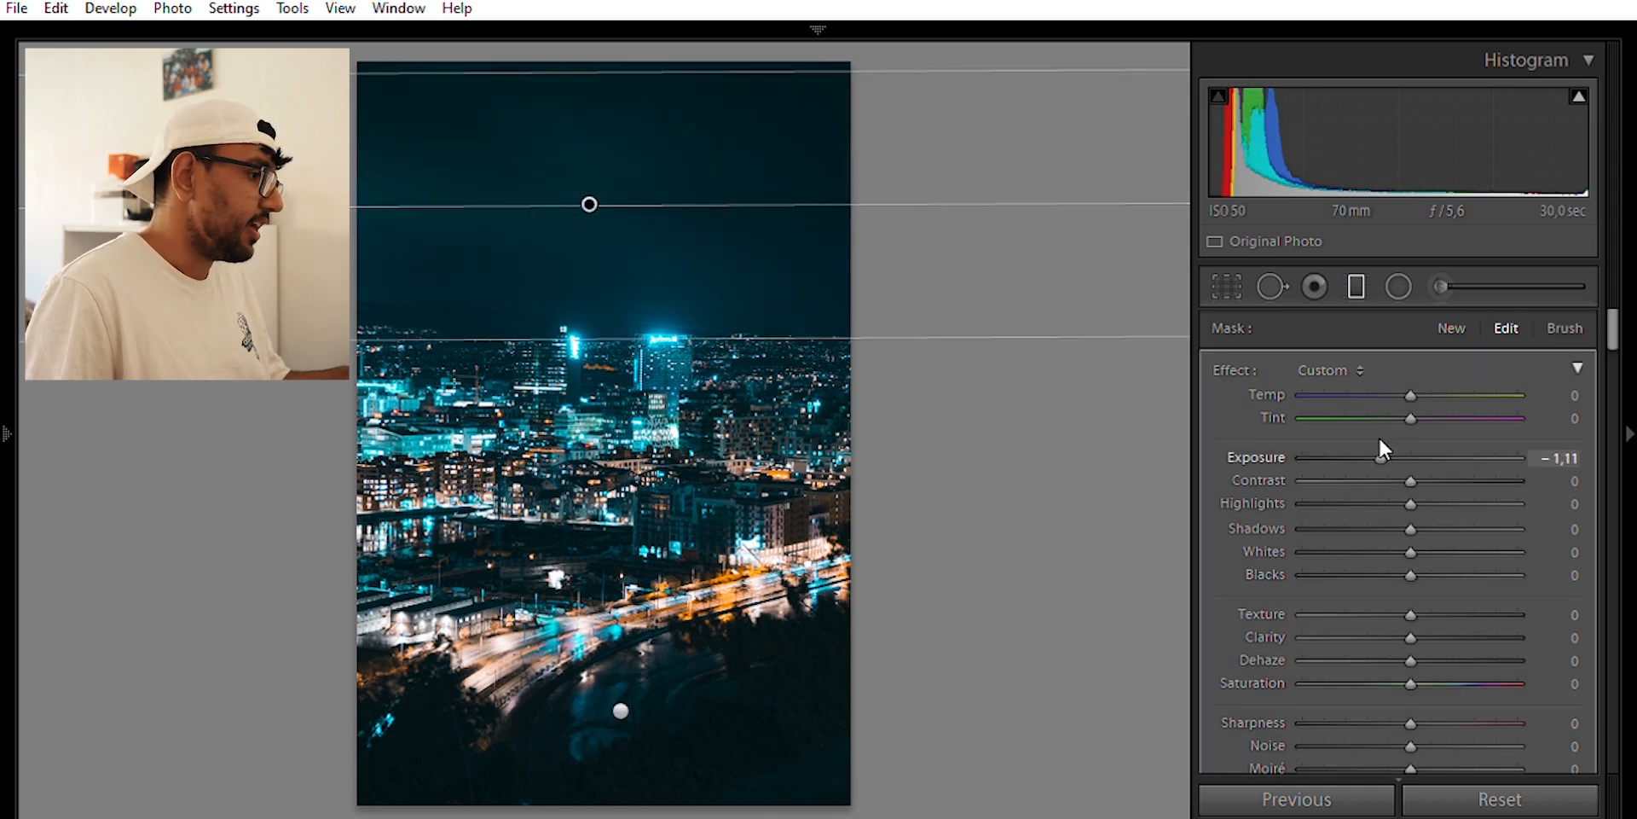